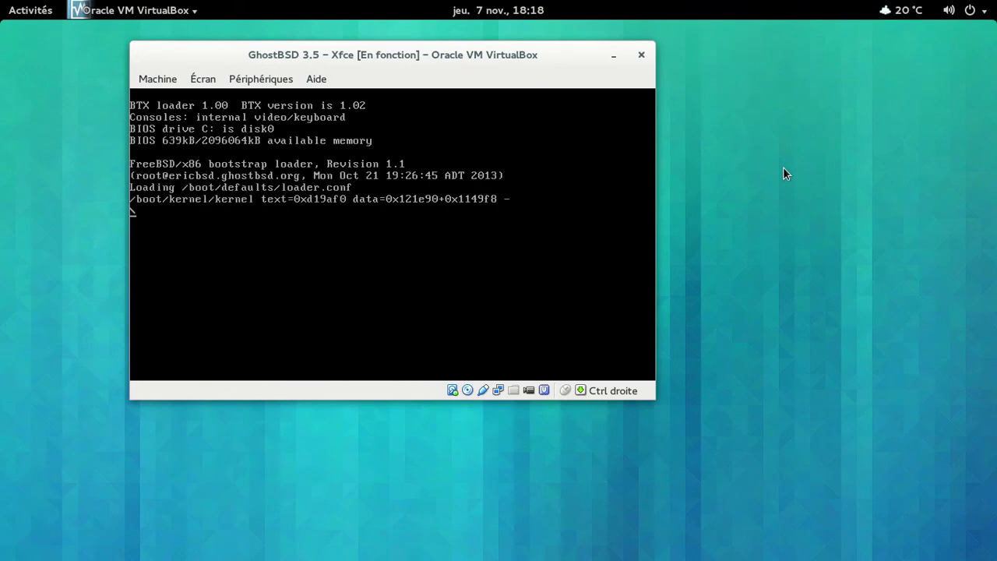
# Step: Boot the GhostBSD virtual machine and log in to the listed user account with its password
pyautogui.press('Return')
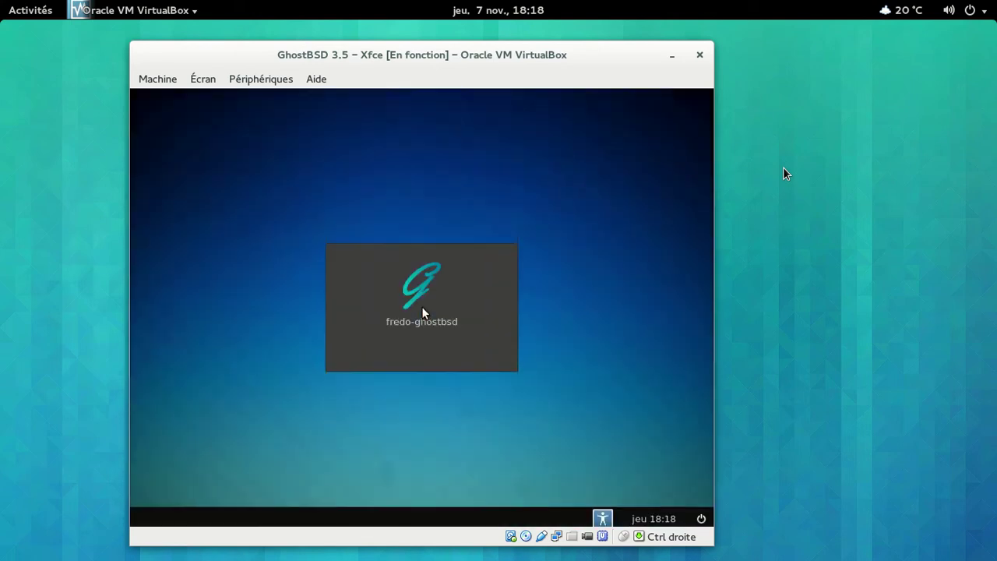
pyautogui.press('Control_R+f')
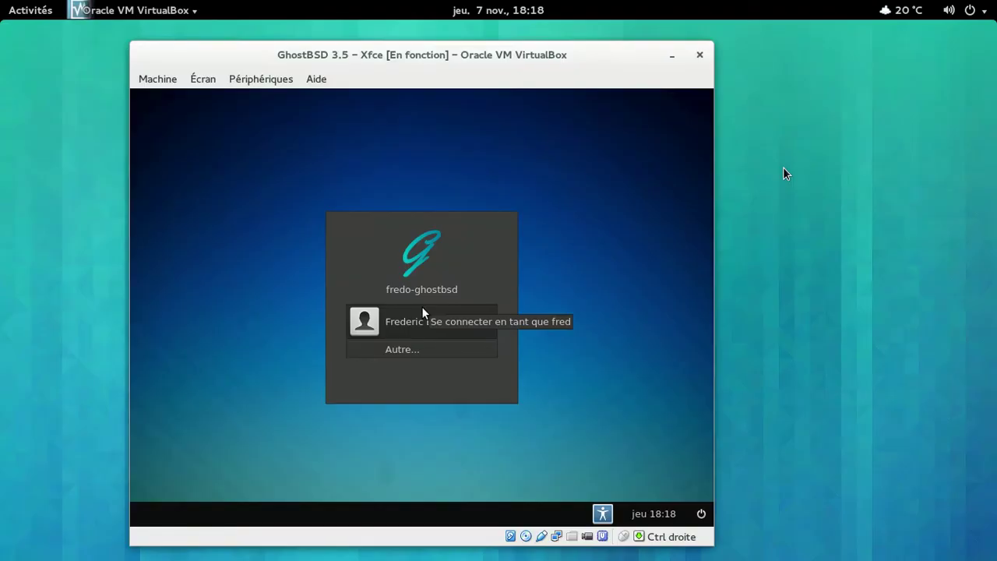
pyautogui.click(421, 321)
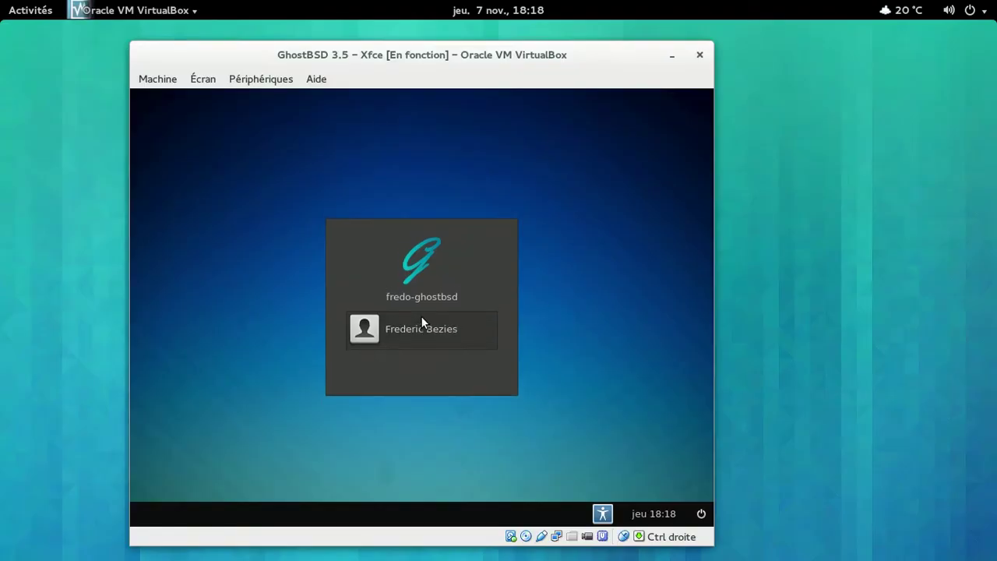
pyautogui.write('•••')
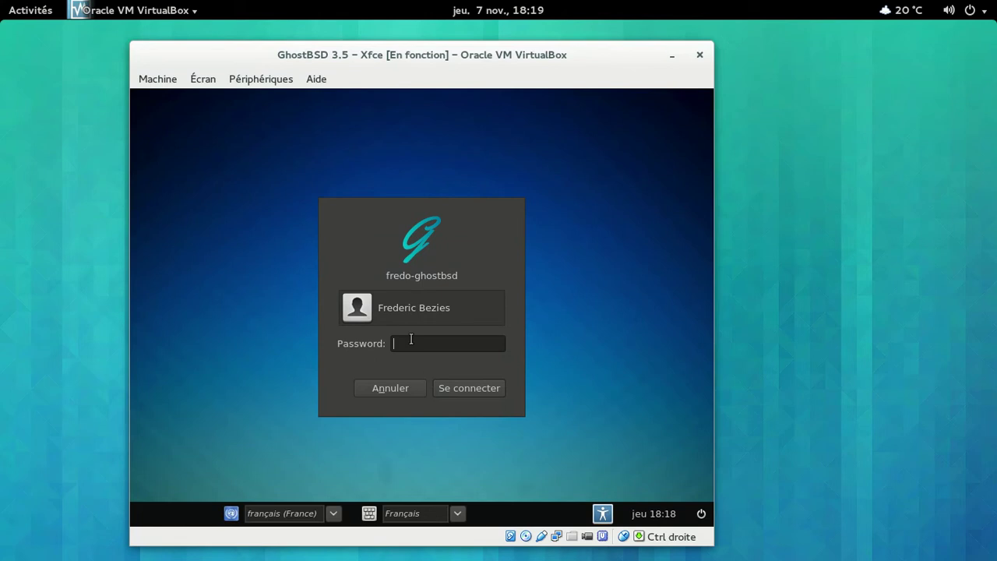
pyautogui.press('Return')
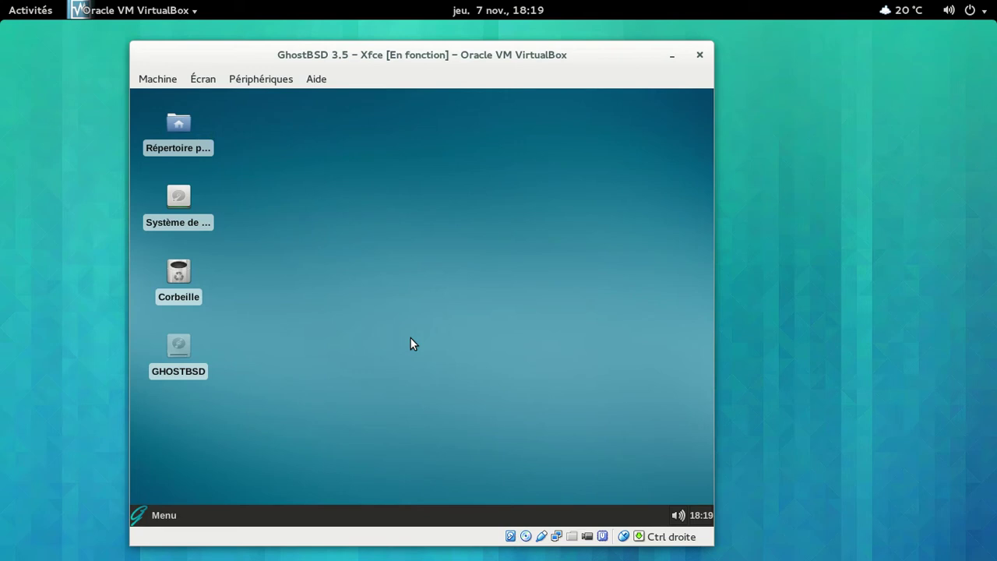
# Step: Open the file manager on the home folder and permanently delete the bxpkg.core file
pyautogui.click(165, 515)
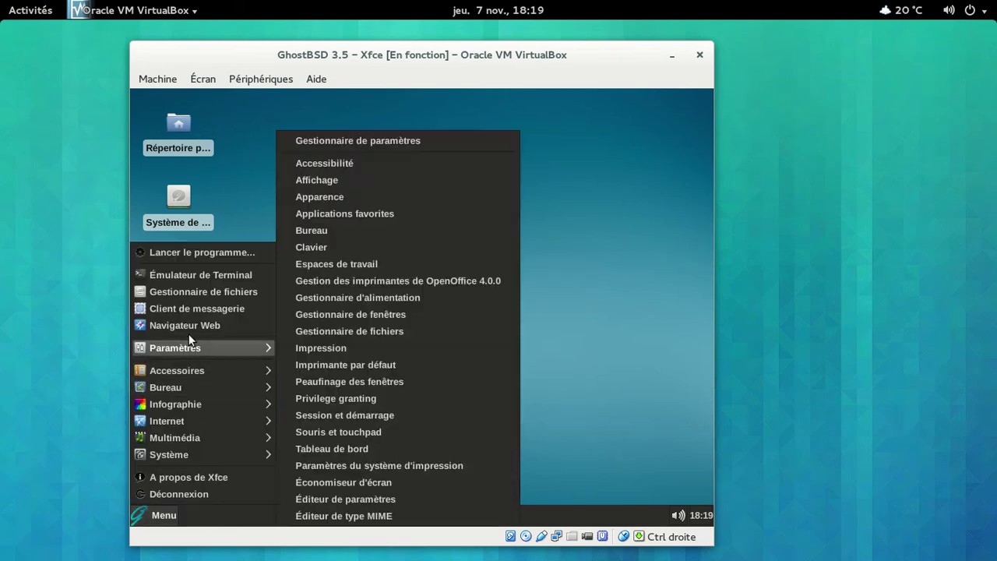
pyautogui.click(190, 296)
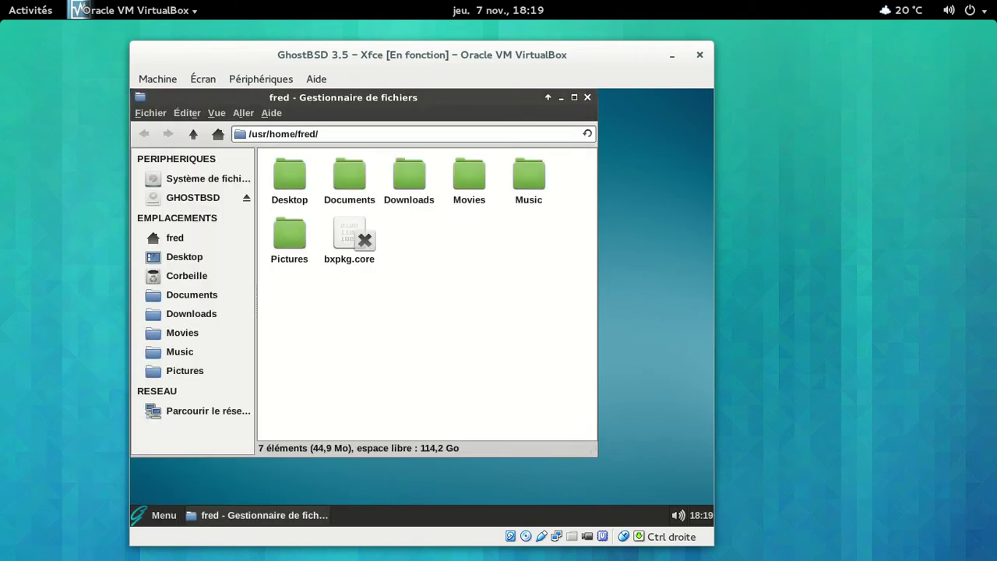
pyautogui.click(332, 220)
pyautogui.hotkey('shift', 'Delete')
pyautogui.press('Return')
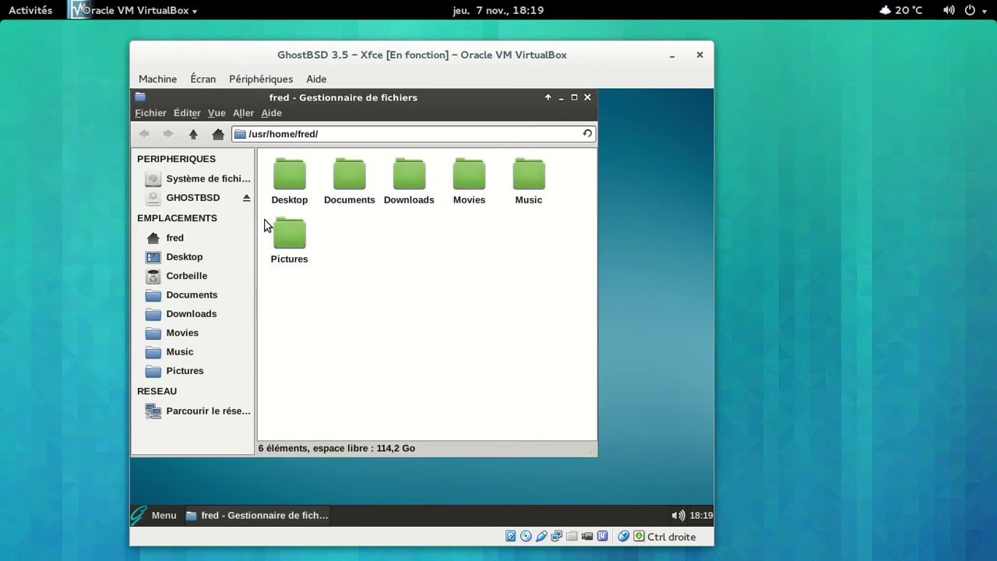
# Step: Check the file manager's version in its About information, and close the file manager
pyautogui.click(272, 113)
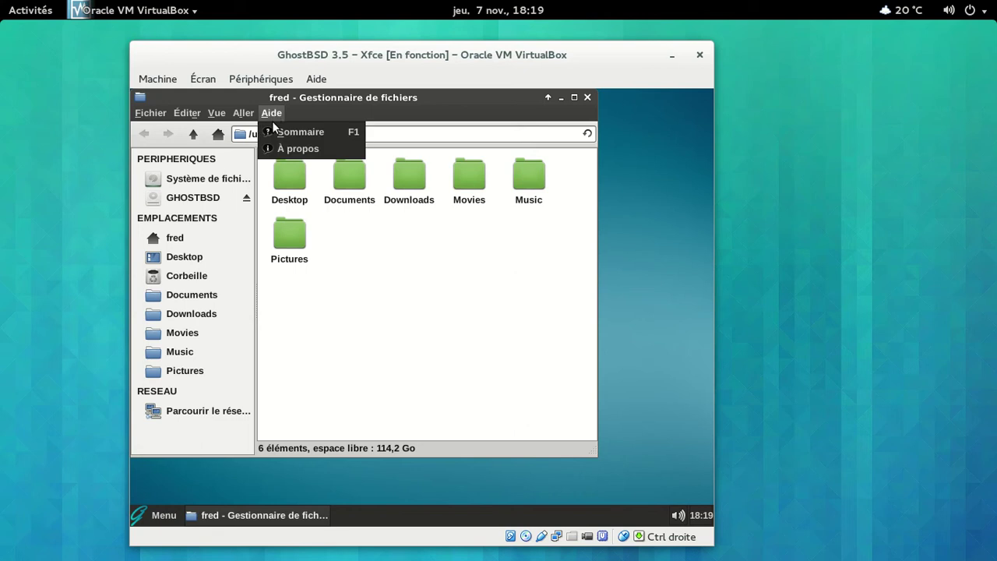
pyautogui.click(281, 148)
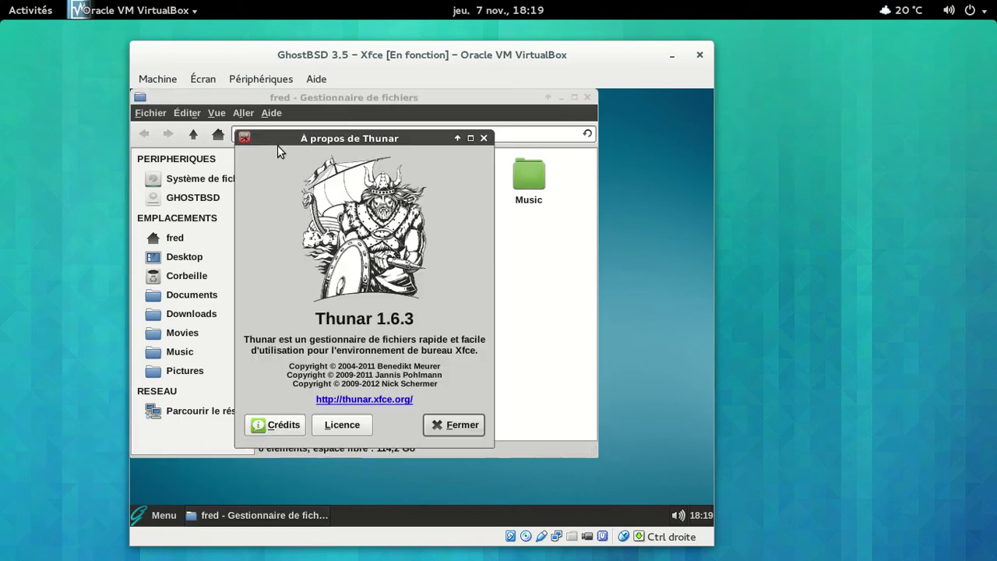
pyautogui.click(455, 426)
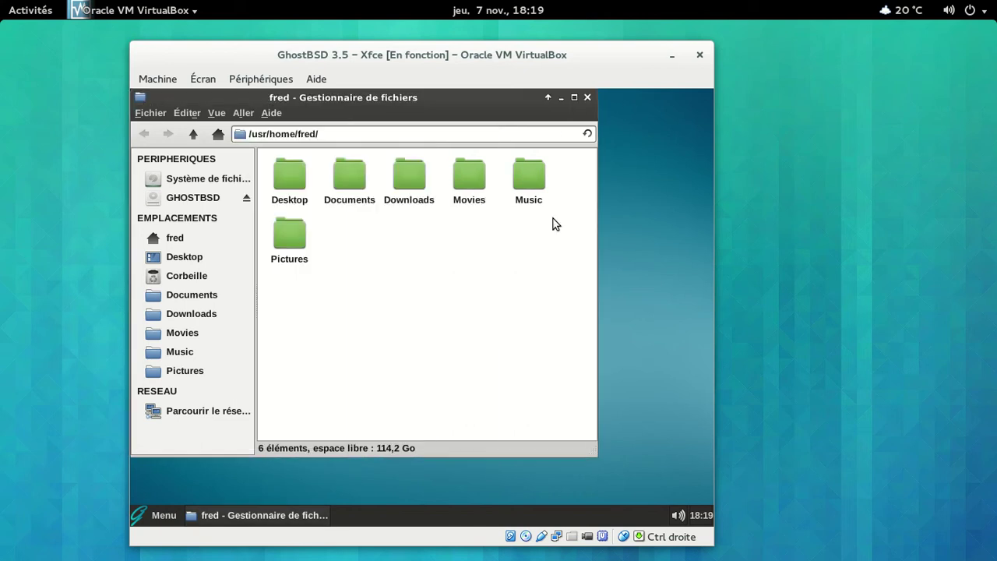
pyautogui.click(587, 98)
# Step: Launch the text editor from the accessories, check its version in the About information, and close it
pyautogui.click(161, 514)
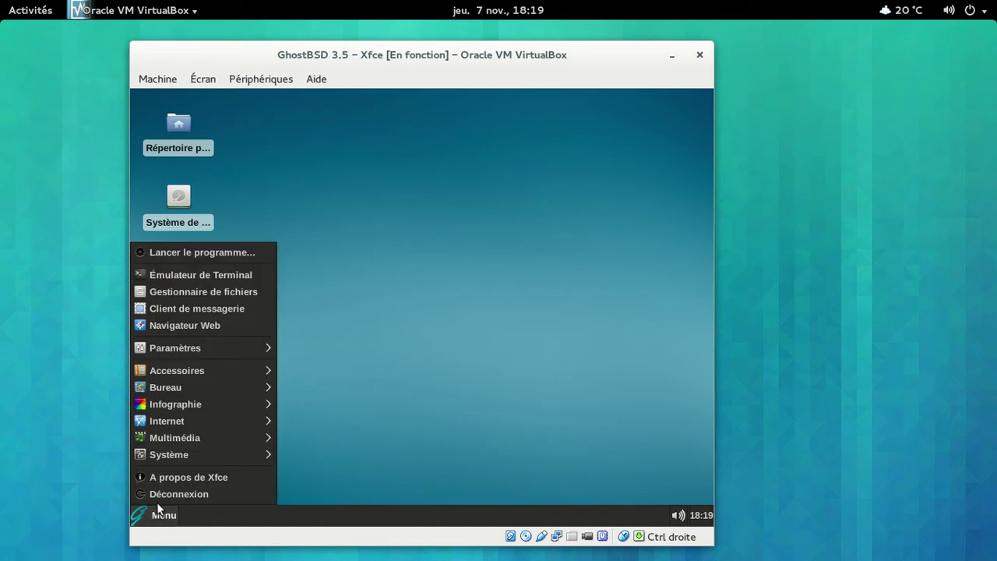
pyautogui.moveTo(176, 374)
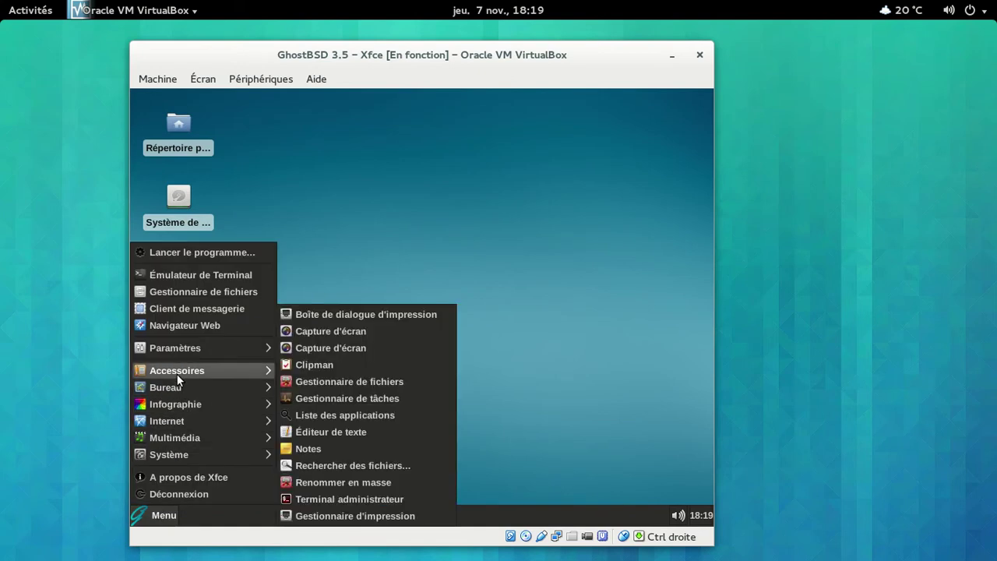
pyautogui.click(328, 435)
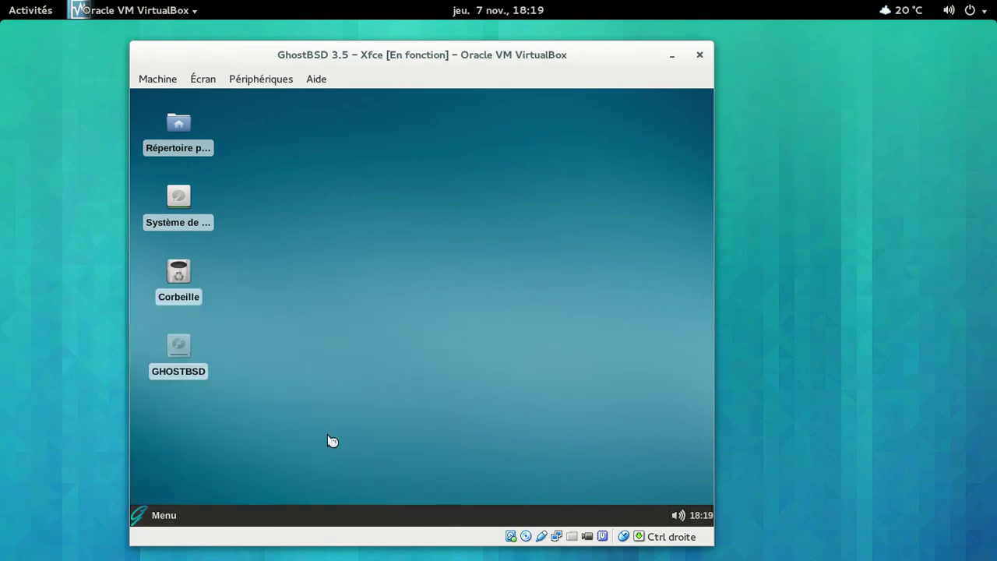
pyautogui.click(383, 114)
pyautogui.click(390, 148)
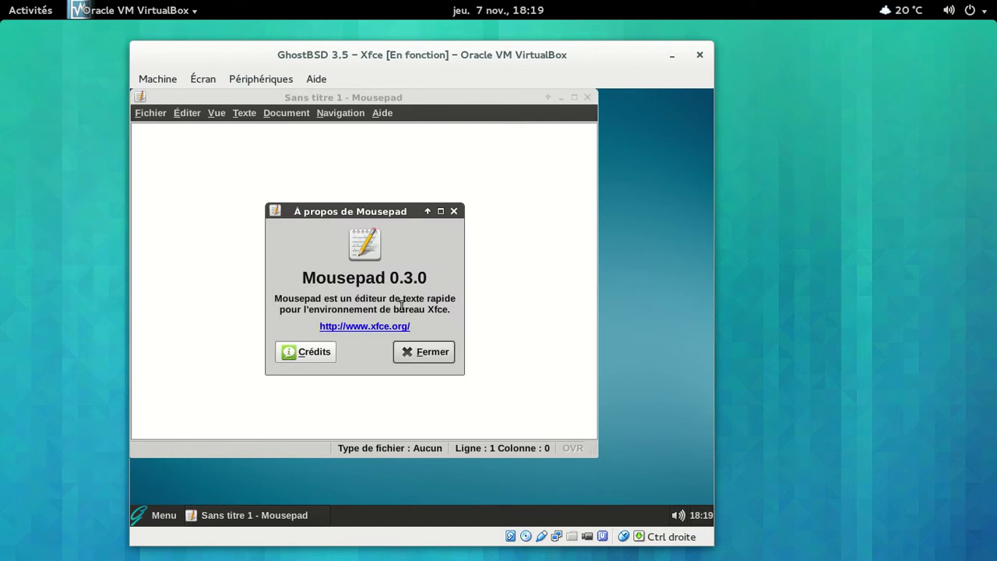
pyautogui.click(414, 350)
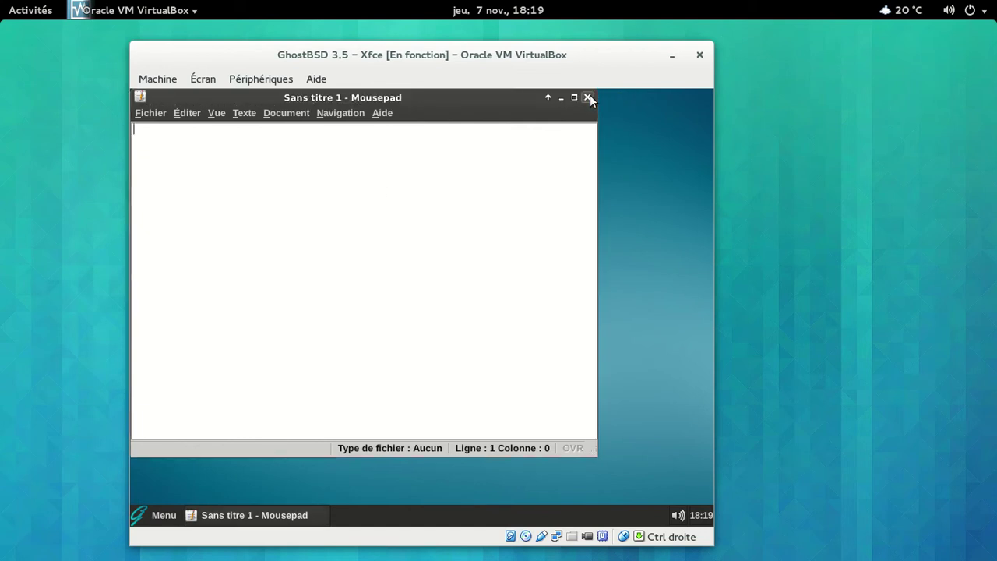
pyautogui.click(588, 97)
# Step: View the About information of the Xfce desktop environment to check its version, and close it
pyautogui.click(160, 514)
pyautogui.click(159, 477)
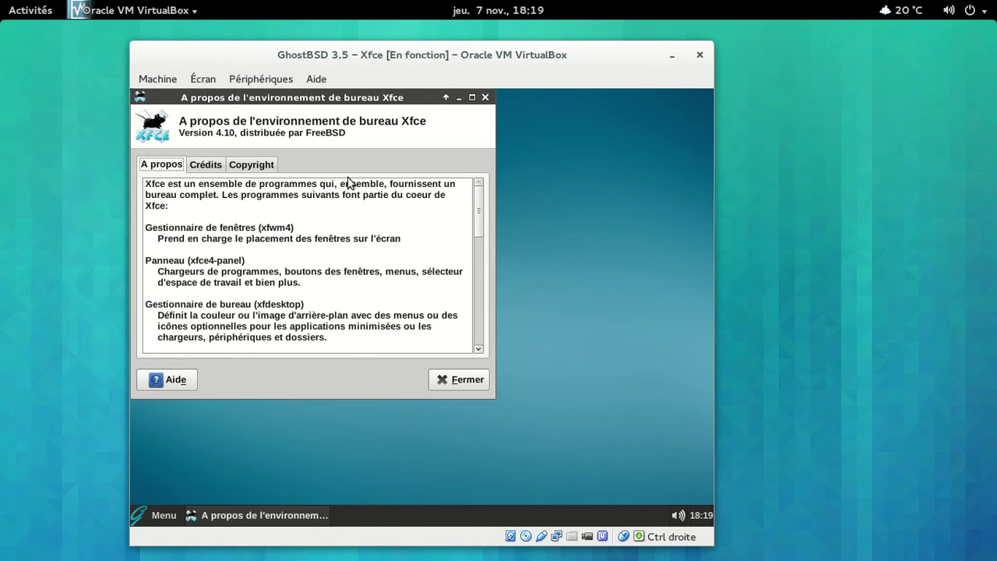
pyautogui.click(474, 385)
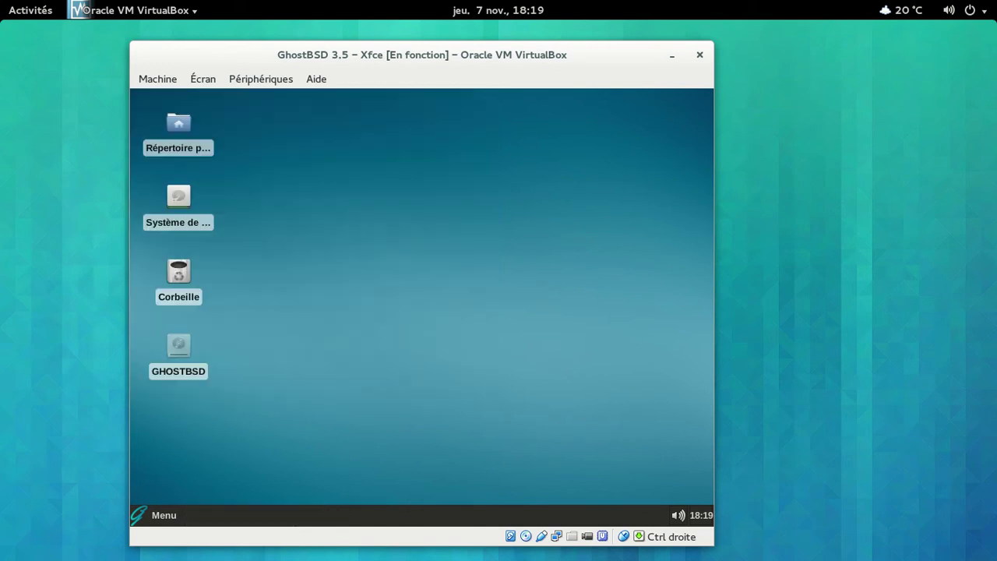
# Step: Launch the OpenOffice word processor, check its version in the About information, and close it
pyautogui.click(160, 517)
pyautogui.moveTo(201, 374)
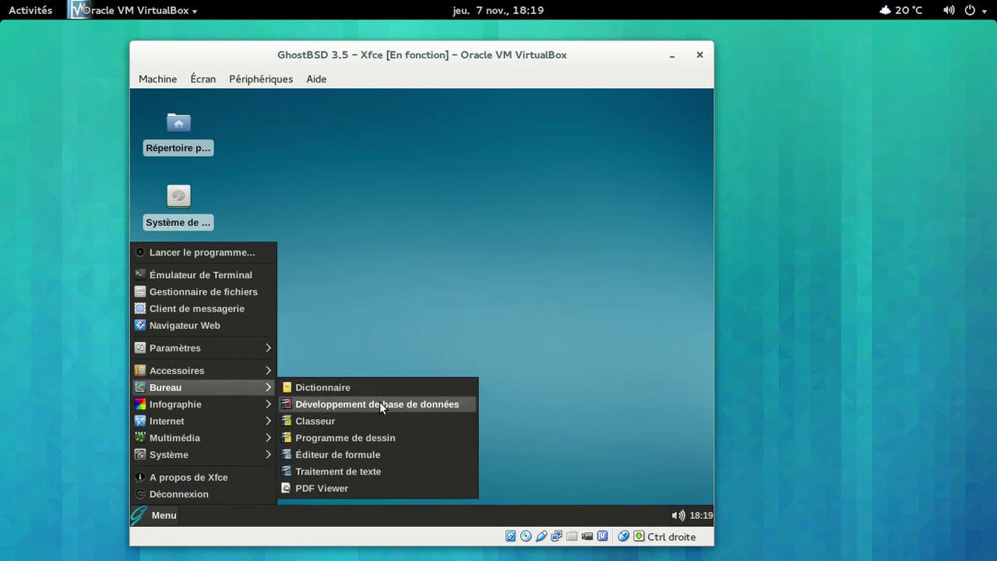
pyautogui.click(370, 471)
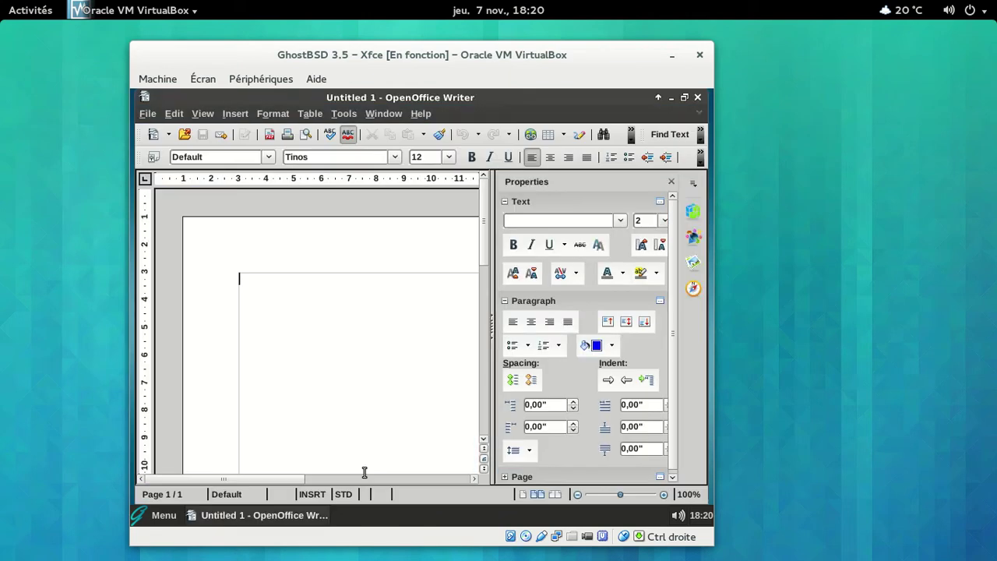
pyautogui.click(421, 114)
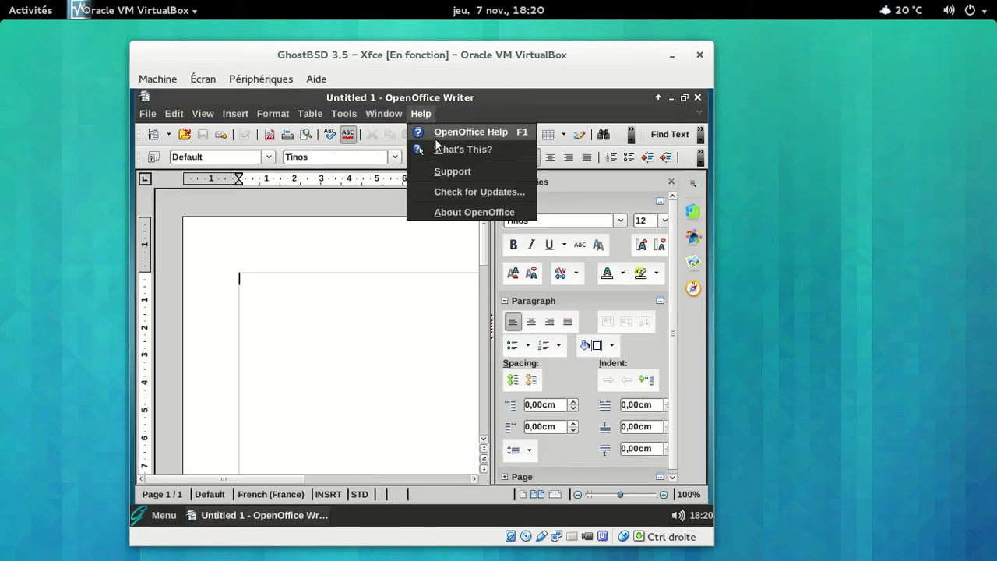
pyautogui.click(447, 212)
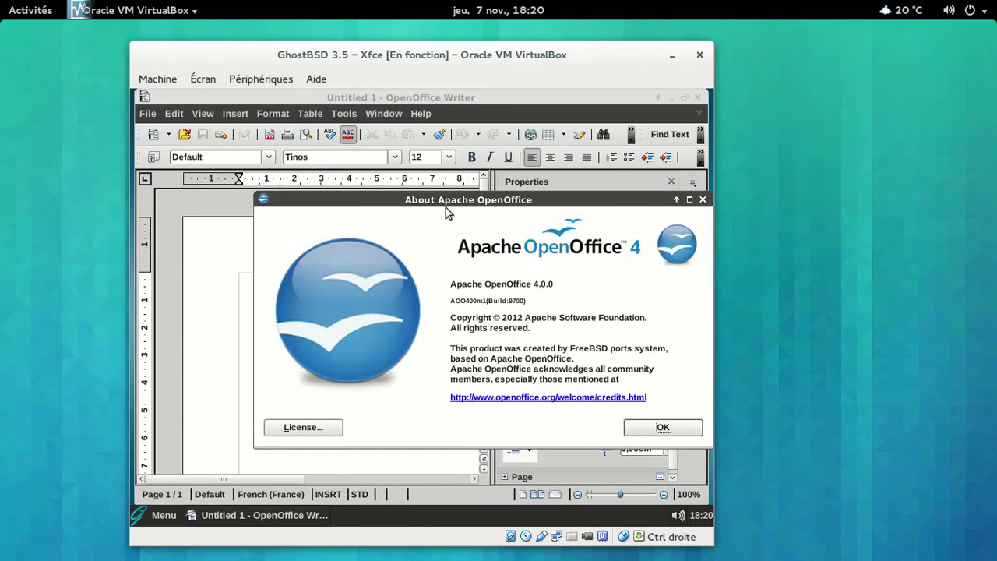
pyautogui.click(697, 427)
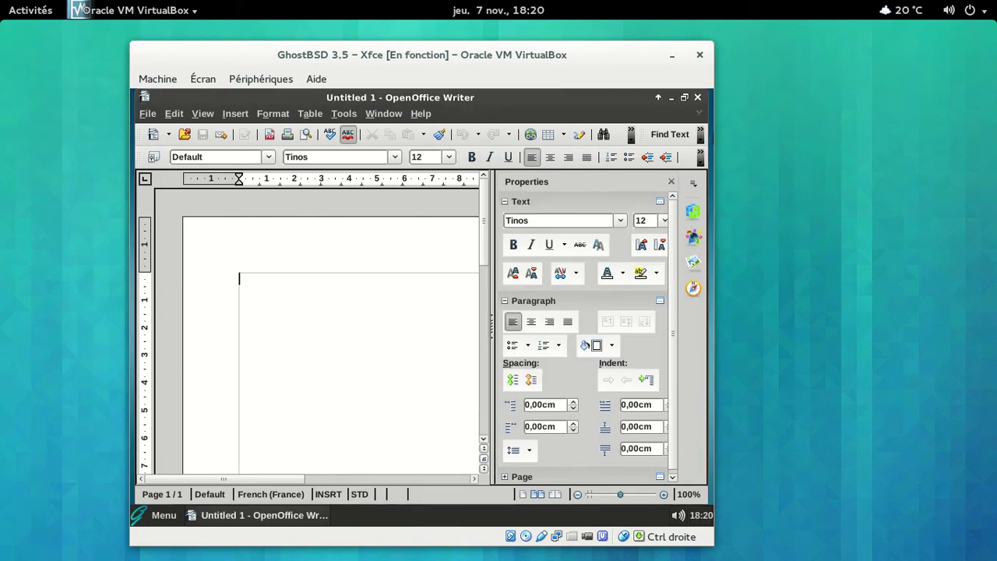
pyautogui.click(697, 98)
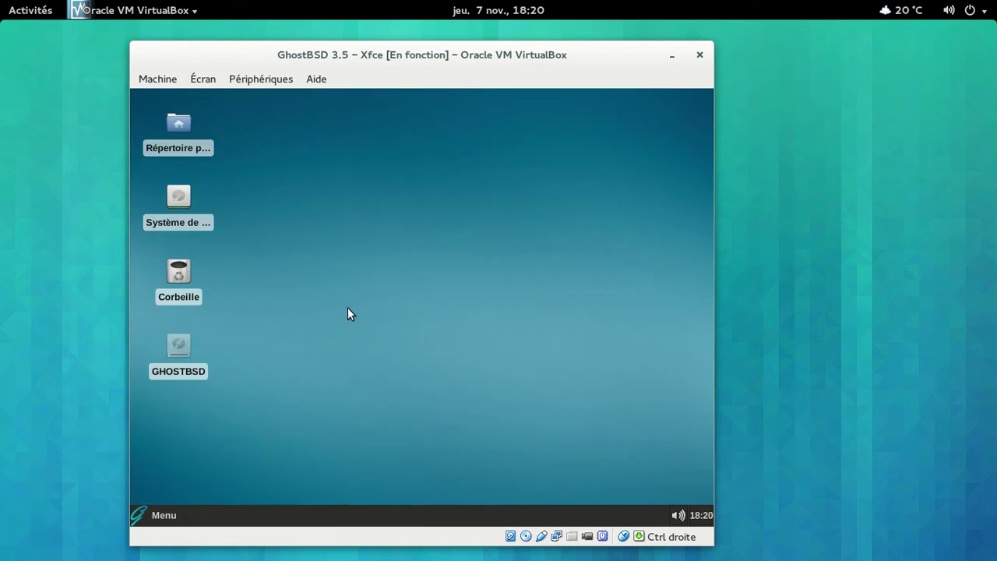
# Step: Reopen OpenOffice Writer and bring up the Languages page of the Language Settings in its options
pyautogui.hotkey('ctrl', 'f')
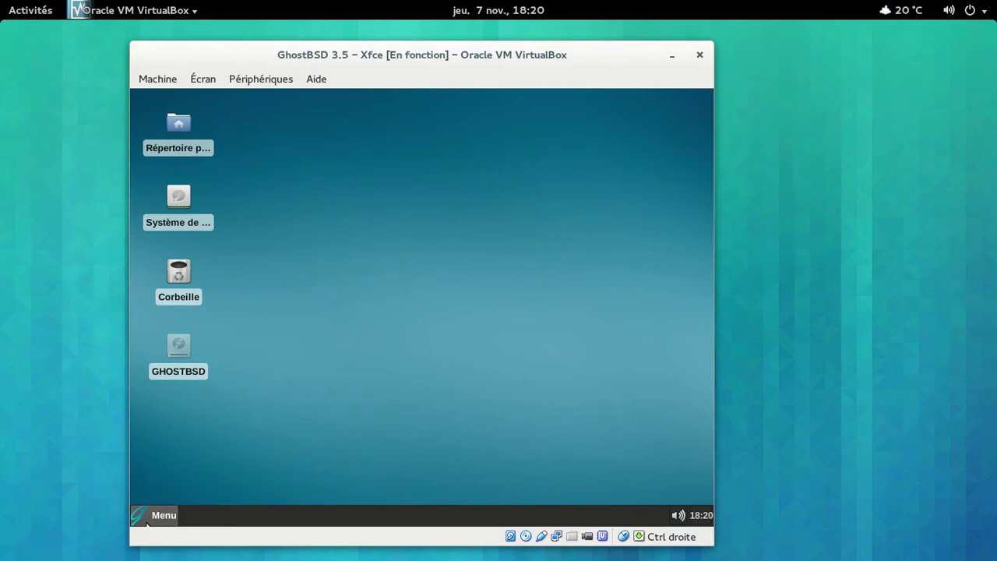
pyautogui.click(147, 523)
pyautogui.moveTo(190, 386)
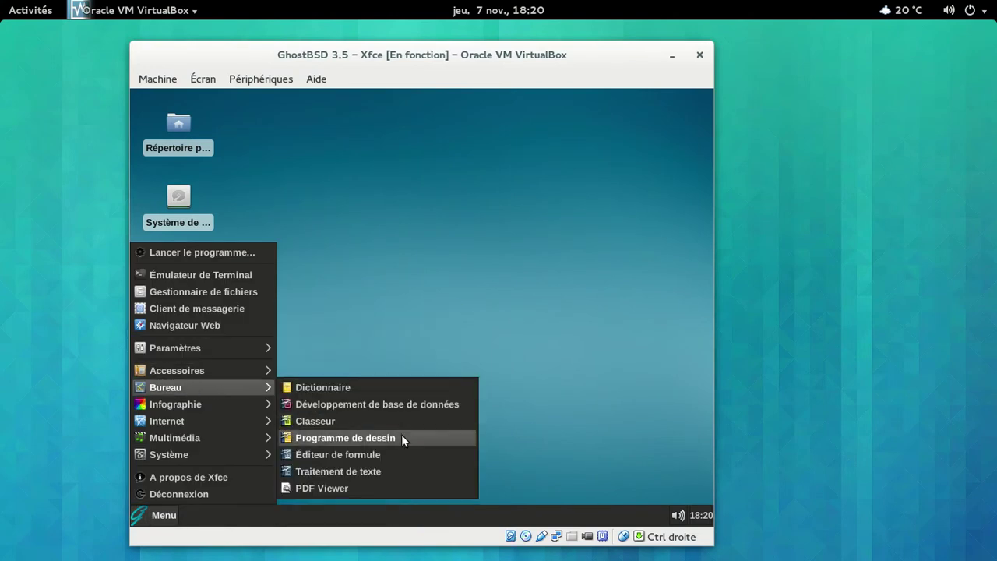
pyautogui.click(402, 466)
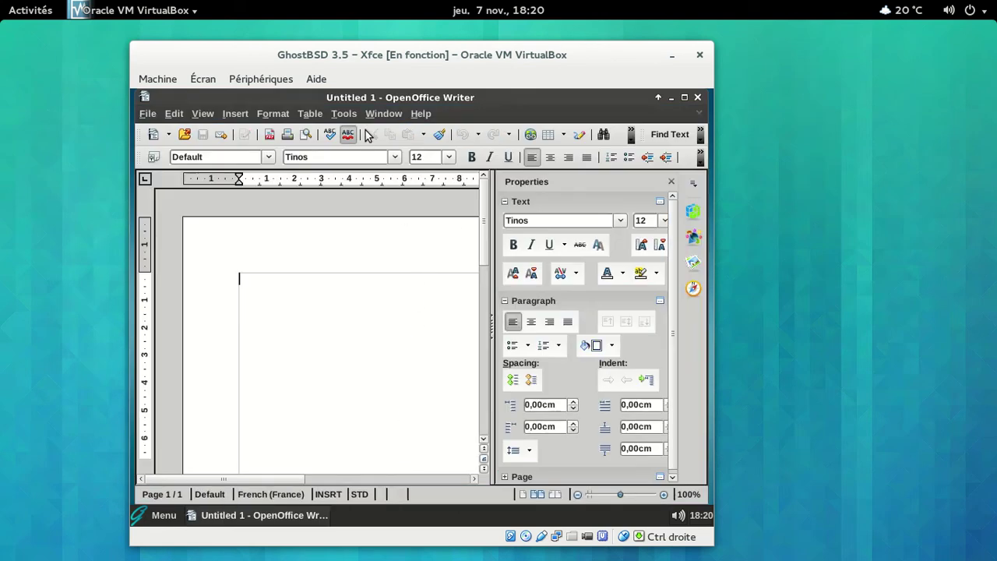
pyautogui.click(343, 114)
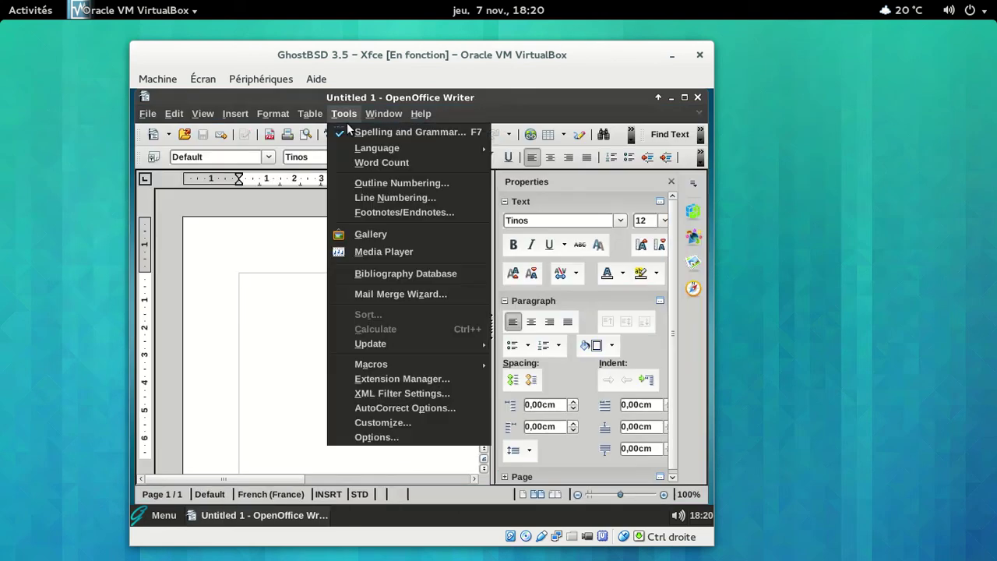
pyautogui.click(356, 438)
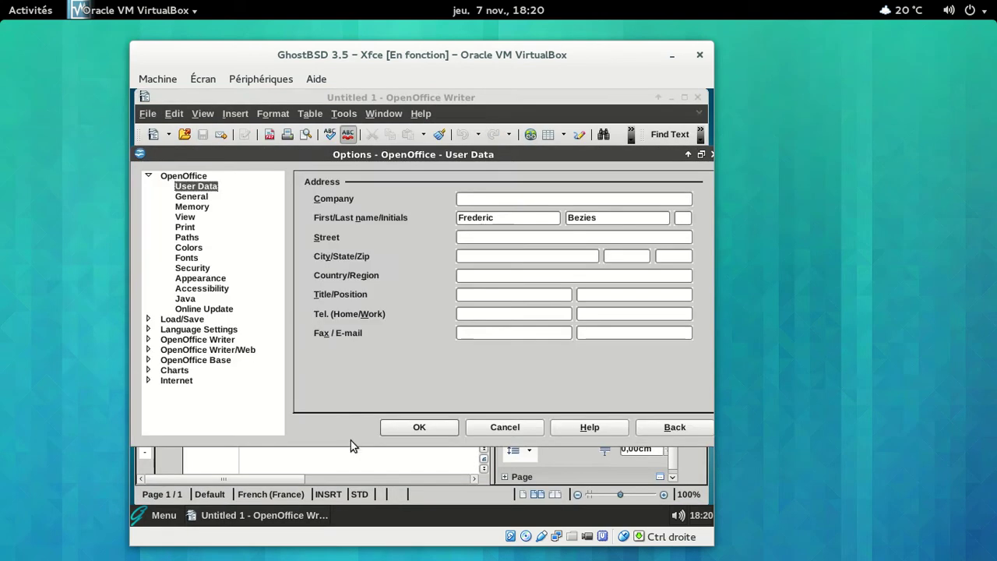
pyautogui.click(148, 329)
pyautogui.click(185, 341)
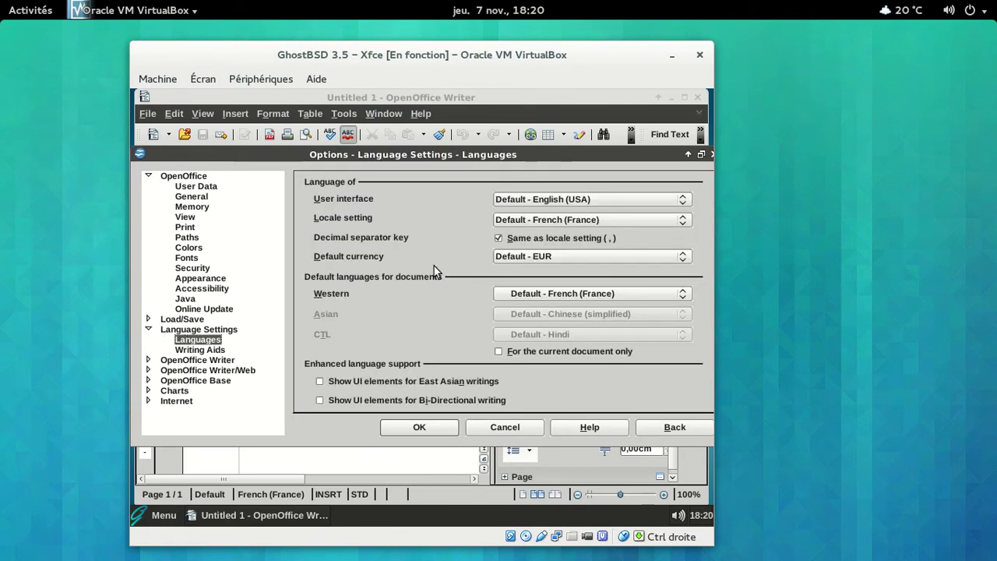
# Step: Check which user interface languages OpenOffice offers, and close the options and Writer without changing anything
pyautogui.click(591, 199)
pyautogui.click(591, 198)
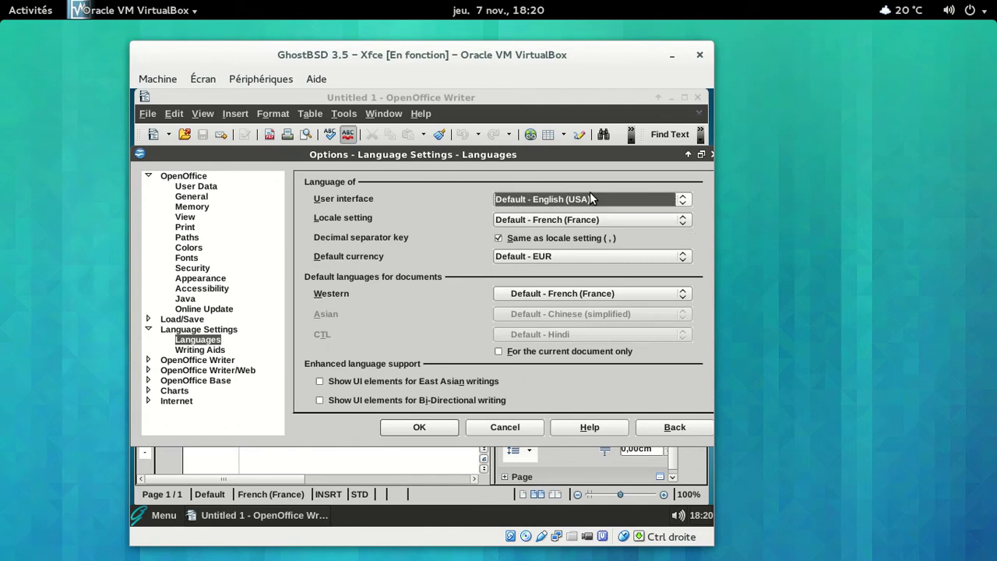
pyautogui.click(710, 156)
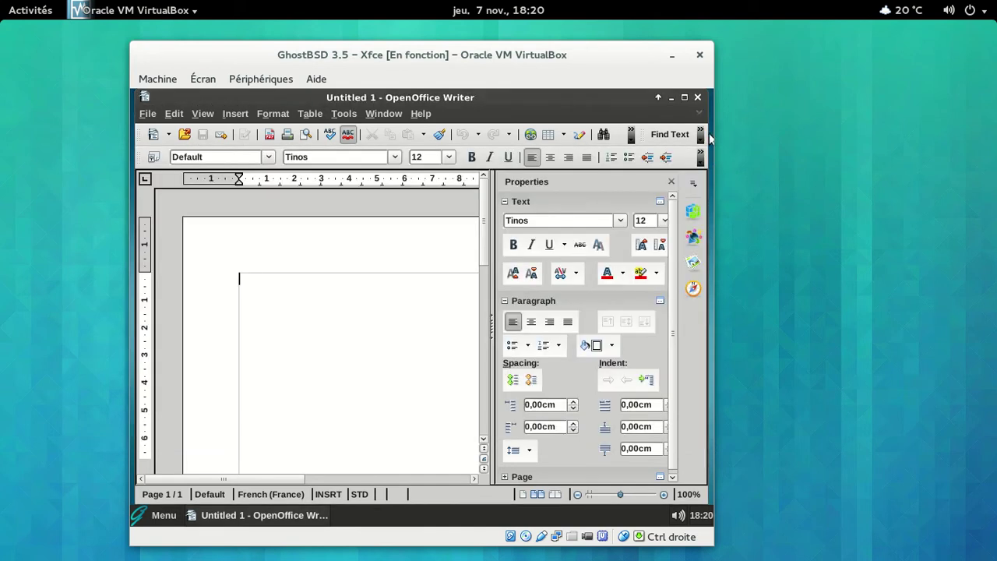
pyautogui.click(701, 98)
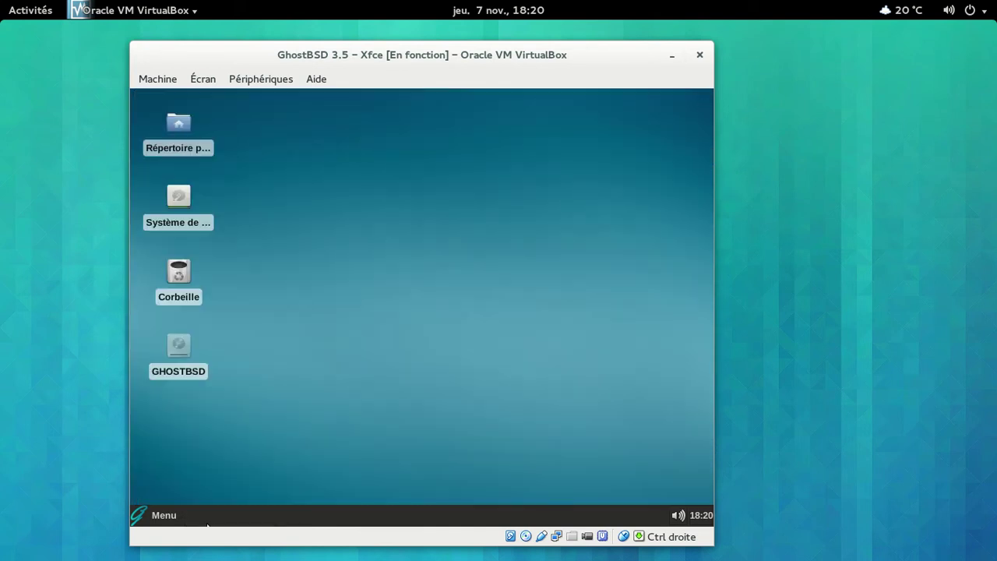
# Step: Launch the Firefox web browser from the Internet applications
pyautogui.click(166, 517)
pyautogui.moveTo(170, 421)
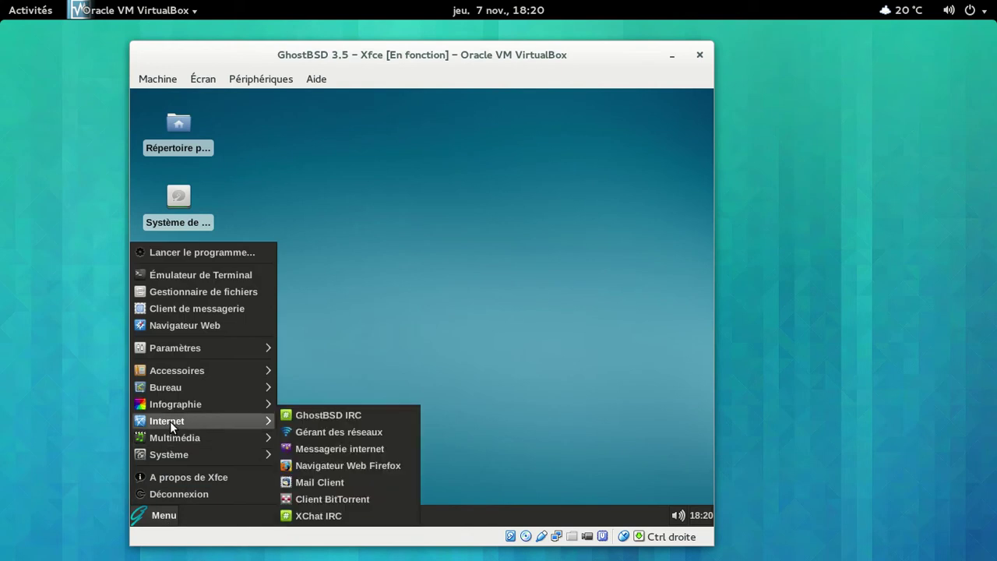
pyautogui.click(372, 465)
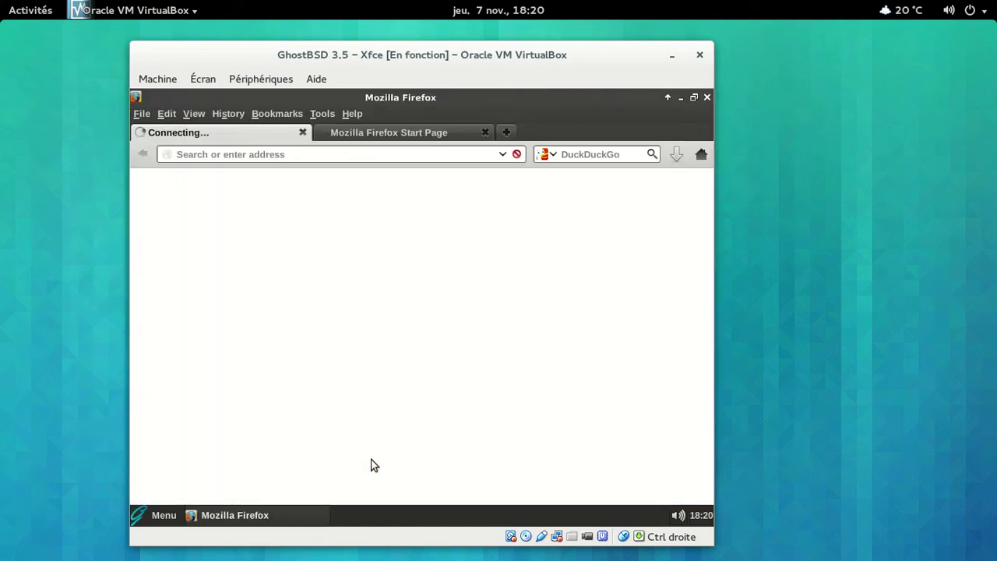
# Step: Close the Firefox download page tab, and check the browser's version in the About Firefox information
pyautogui.click(621, 341)
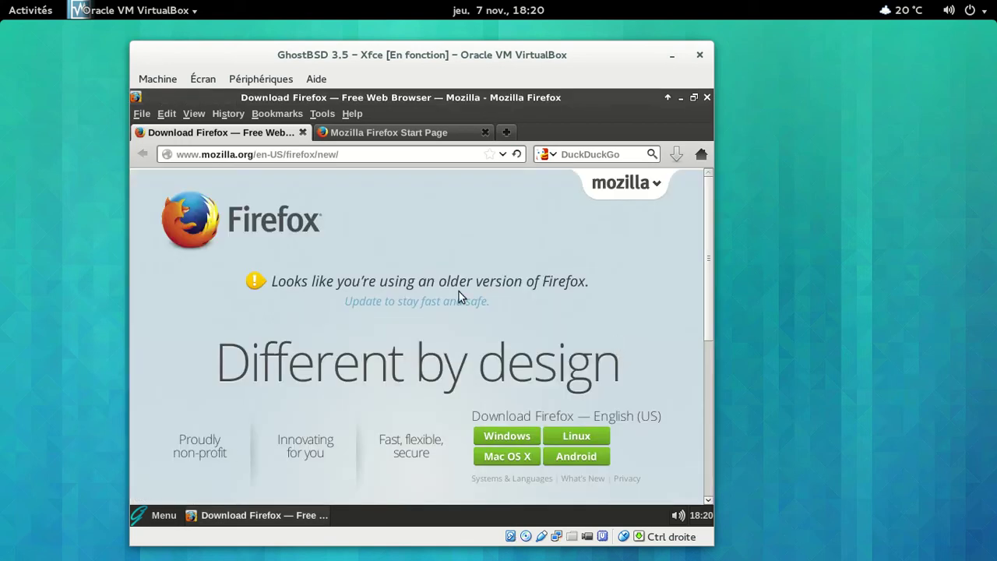
pyautogui.click(303, 132)
pyautogui.click(351, 115)
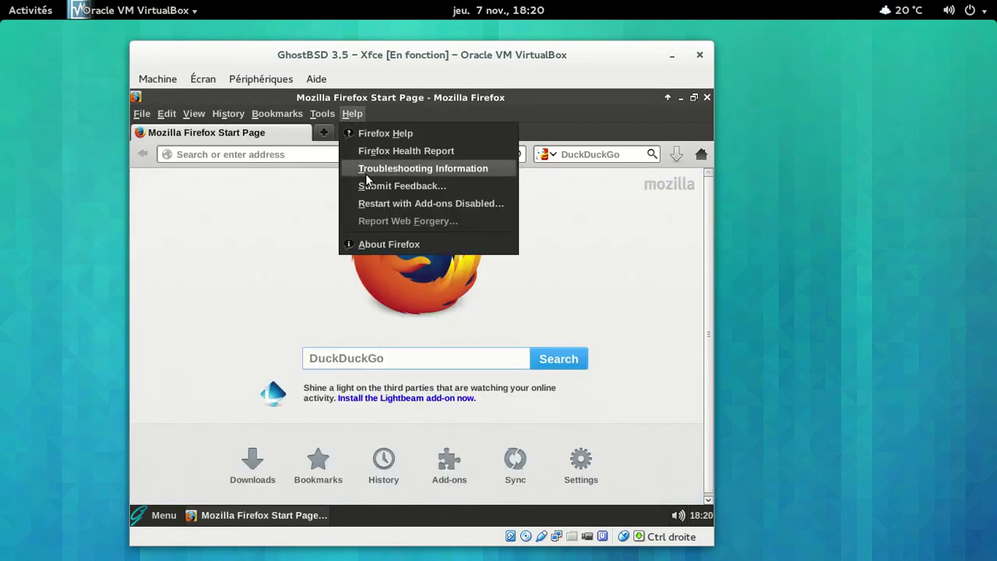
pyautogui.click(383, 244)
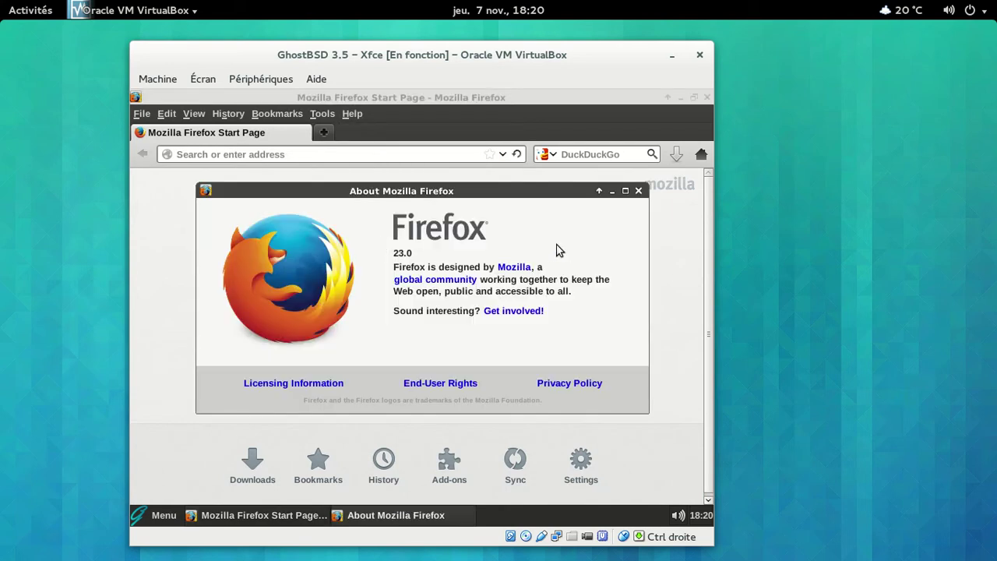
pyautogui.click(638, 191)
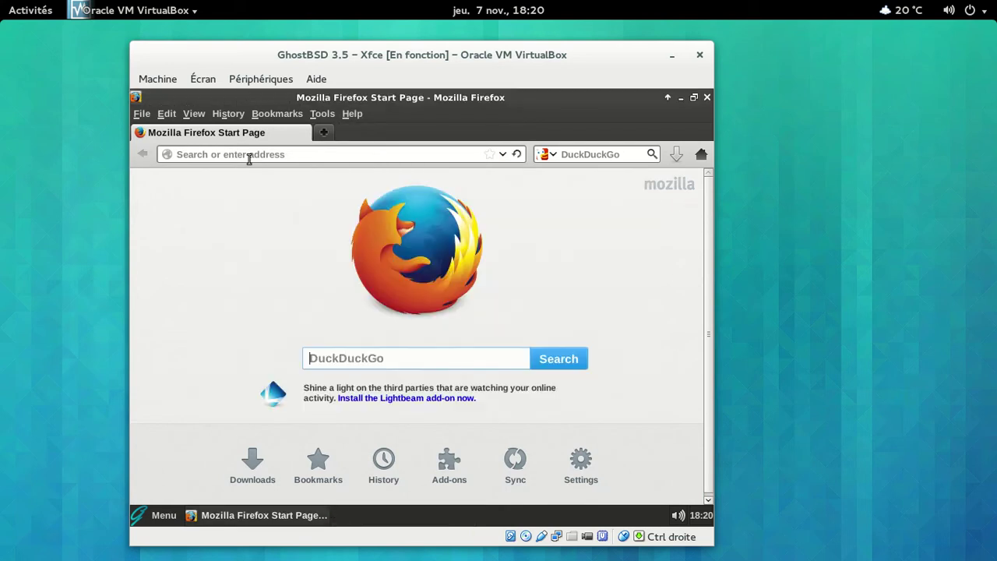
# Step: Check the Extensions, Appearance, Plugins and Services sections of Firefox's Add-ons Manager, and close its tab
pyautogui.click(258, 117)
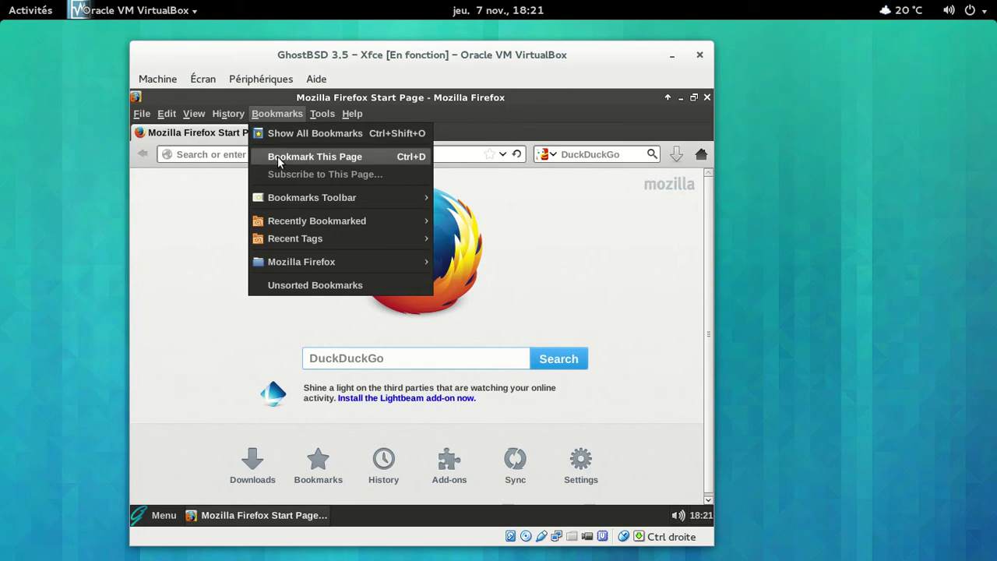
pyautogui.moveTo(309, 114)
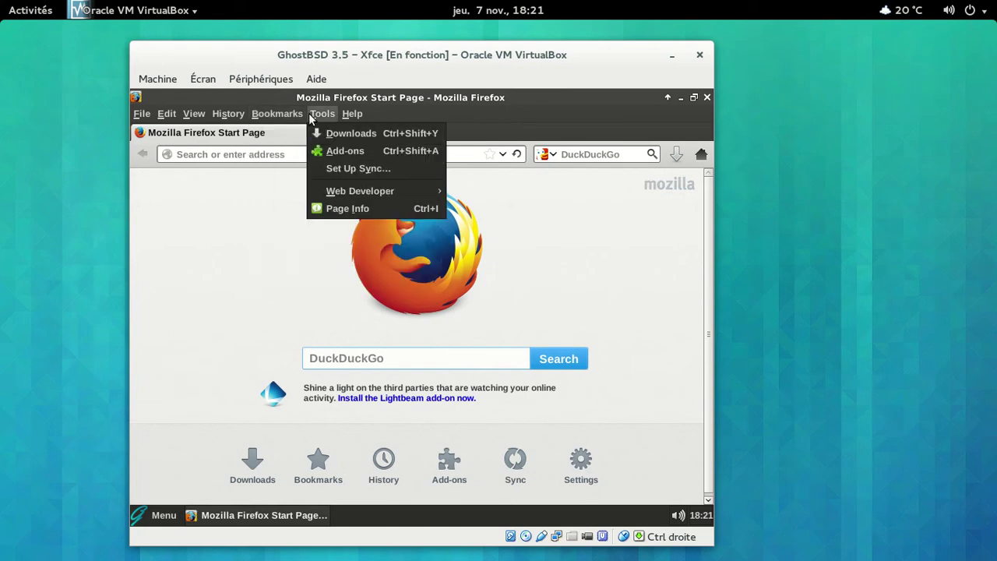
pyautogui.click(327, 150)
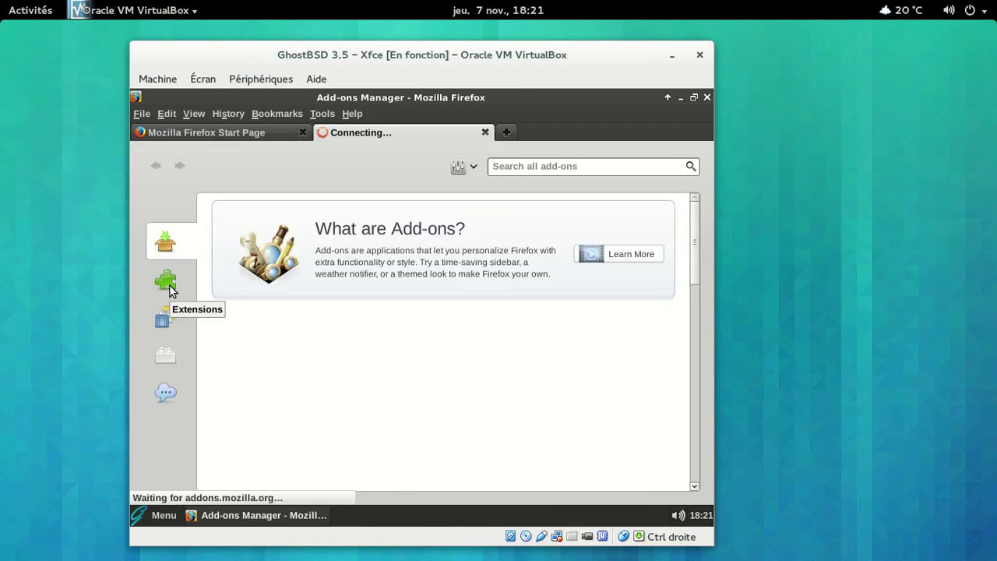
pyautogui.click(168, 285)
pyautogui.click(168, 318)
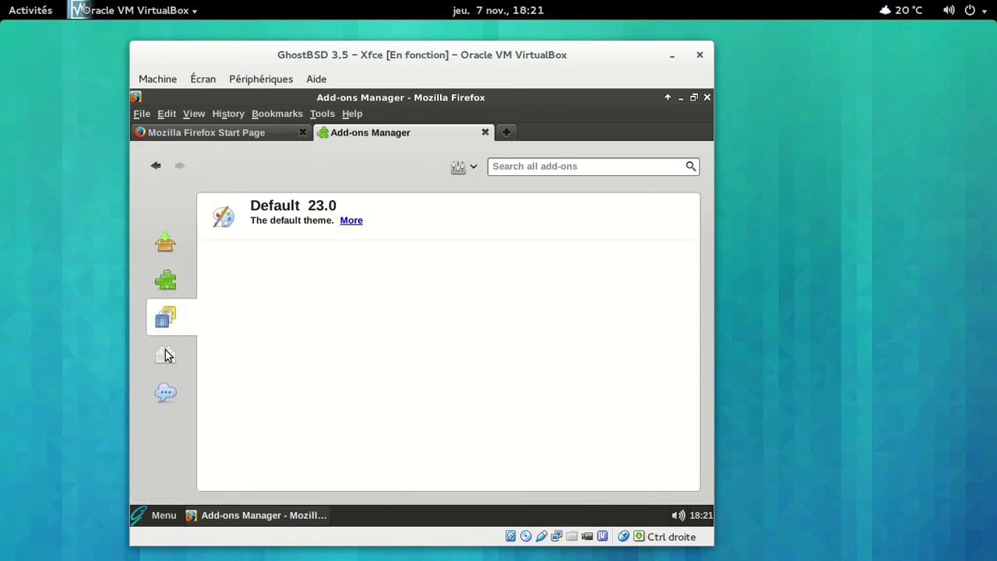
pyautogui.click(167, 352)
pyautogui.click(165, 391)
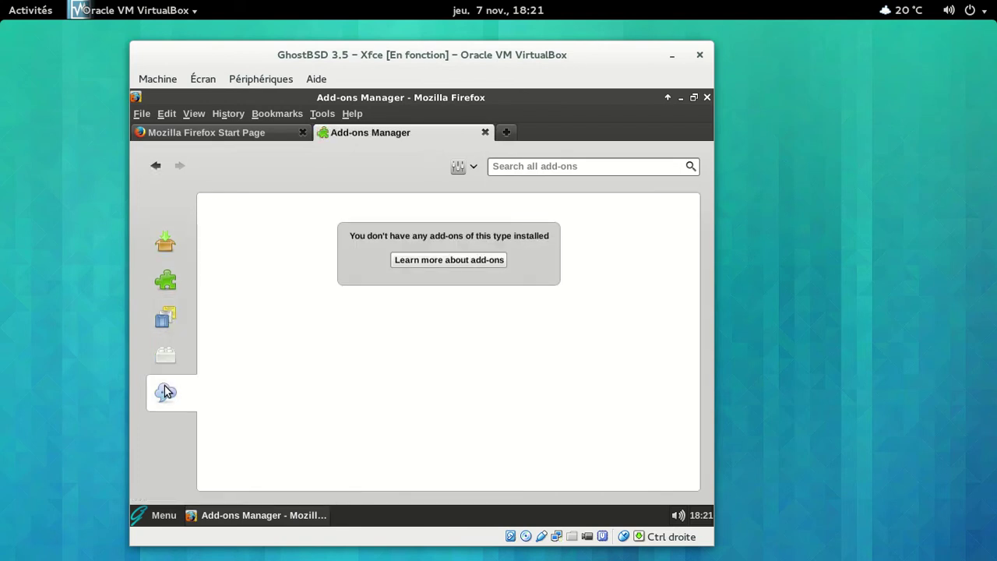
pyautogui.click(485, 133)
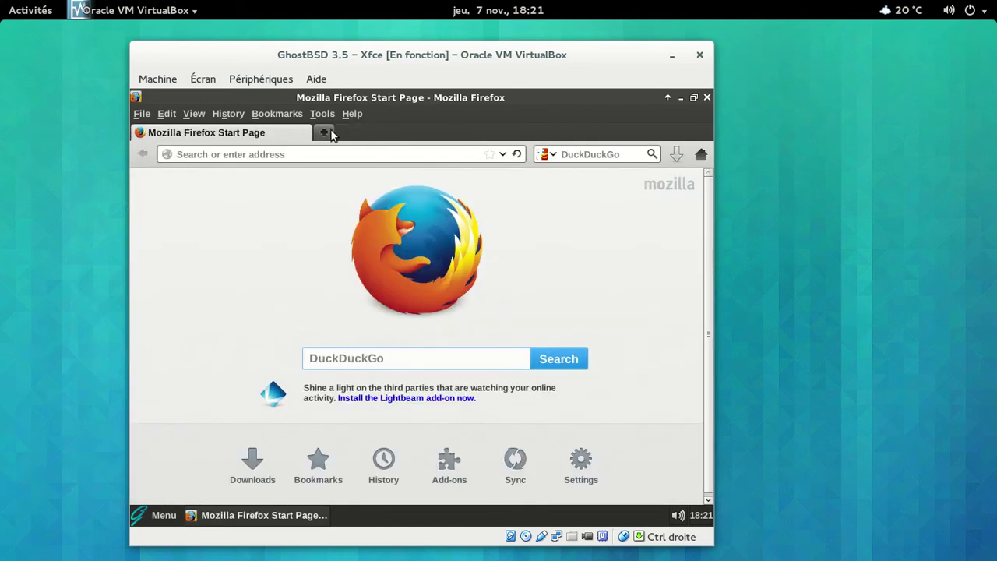
# Step: Check the installed plugins on the about:plugins page in a new tab, and close the page and Firefox
pyautogui.click(326, 134)
pyautogui.write('about:plugins')
pyautogui.press('Return')
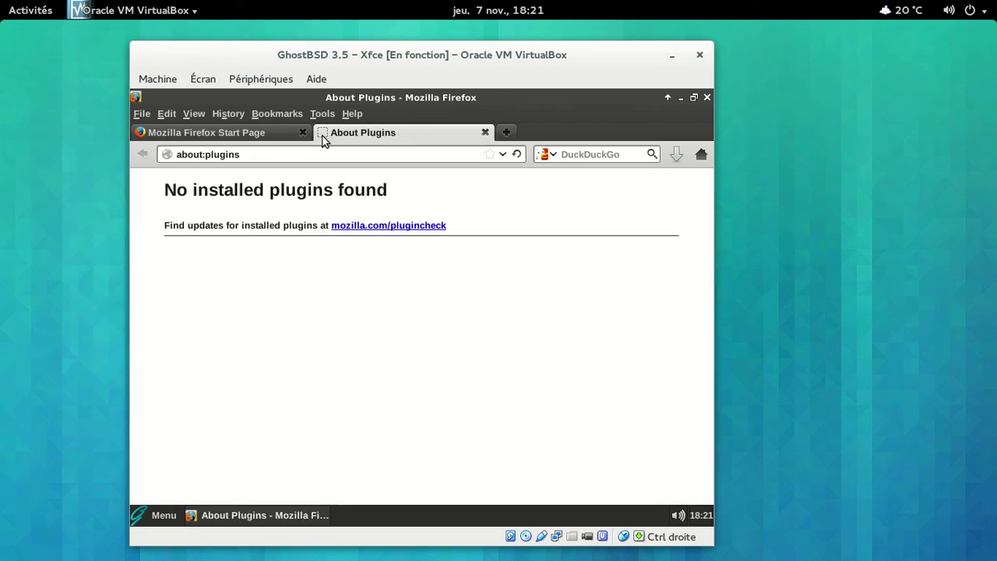
pyautogui.click(485, 132)
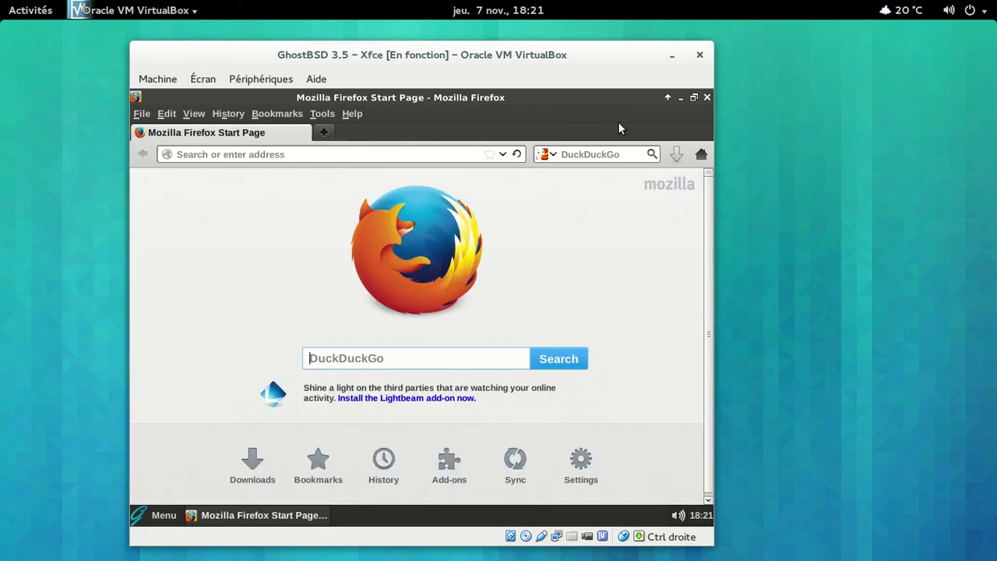
pyautogui.click(706, 97)
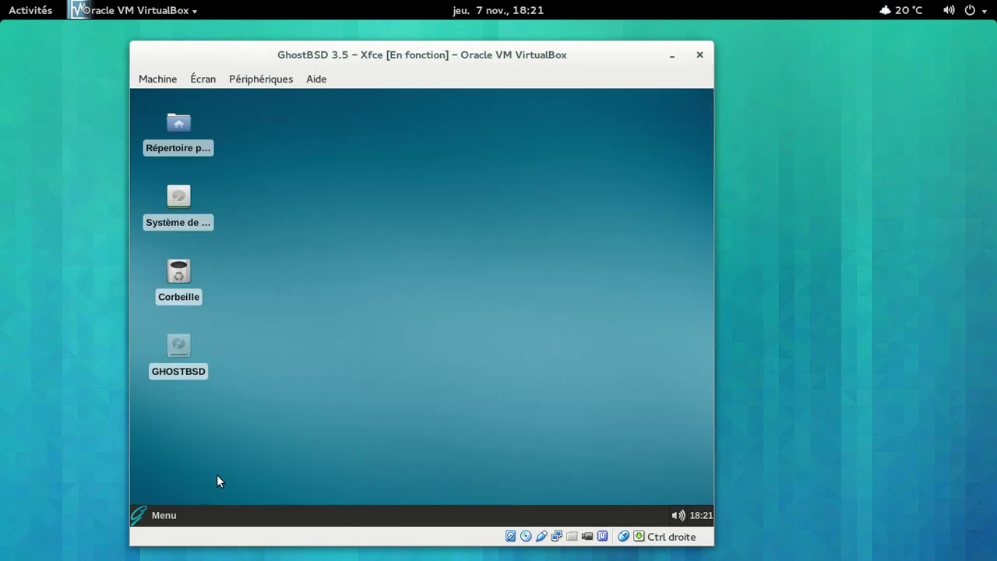
# Step: Launch the Package Manager from the Système applications, entering the administrative password, and start its Updating manager
pyautogui.click(167, 514)
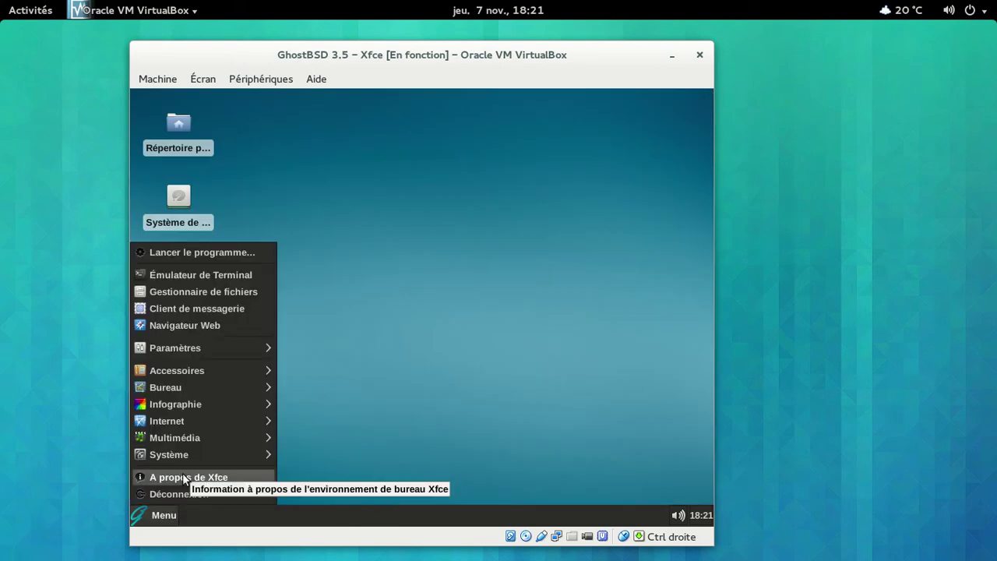
pyautogui.moveTo(188, 456)
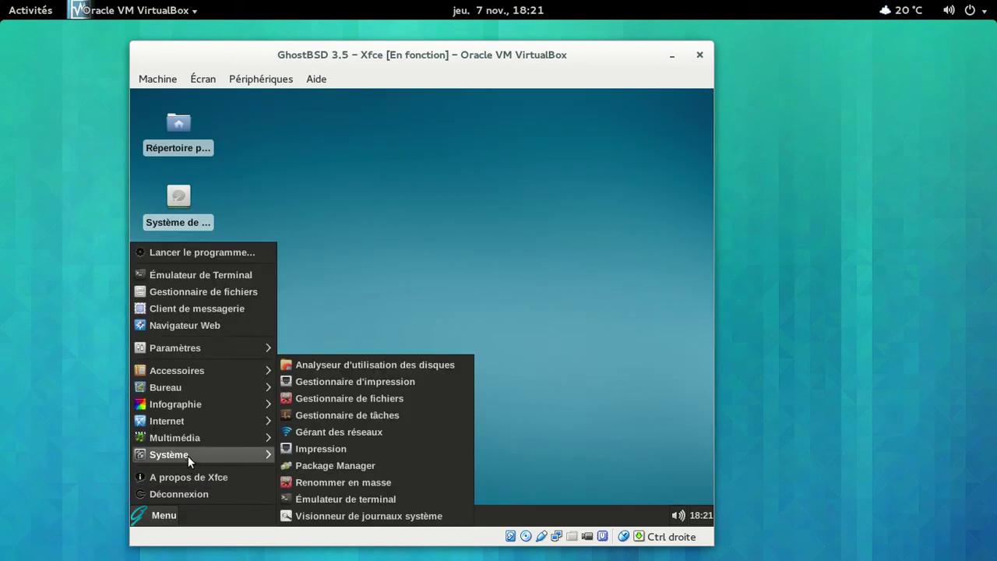
pyautogui.click(347, 465)
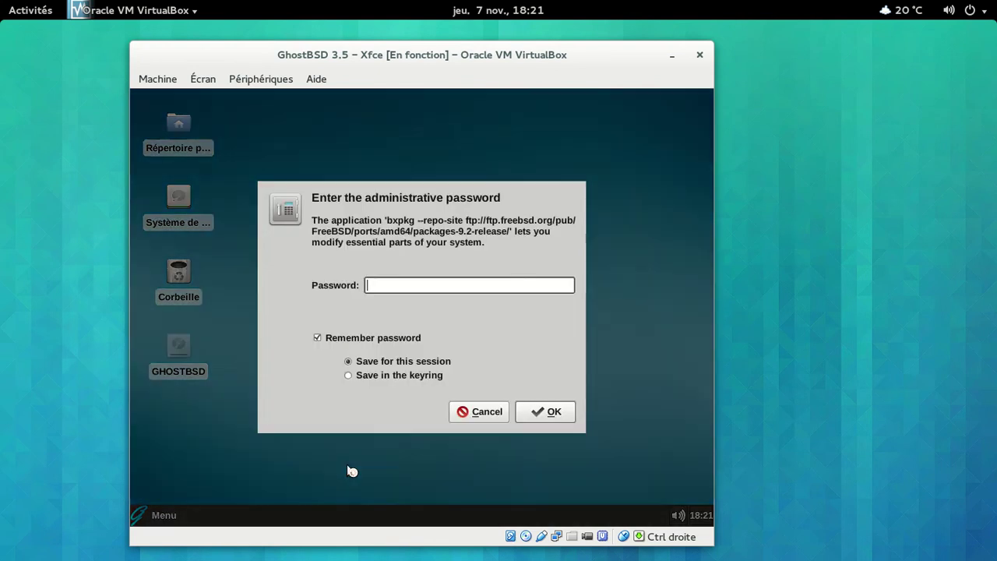
pyautogui.write('••••••••')
pyautogui.press('Return')
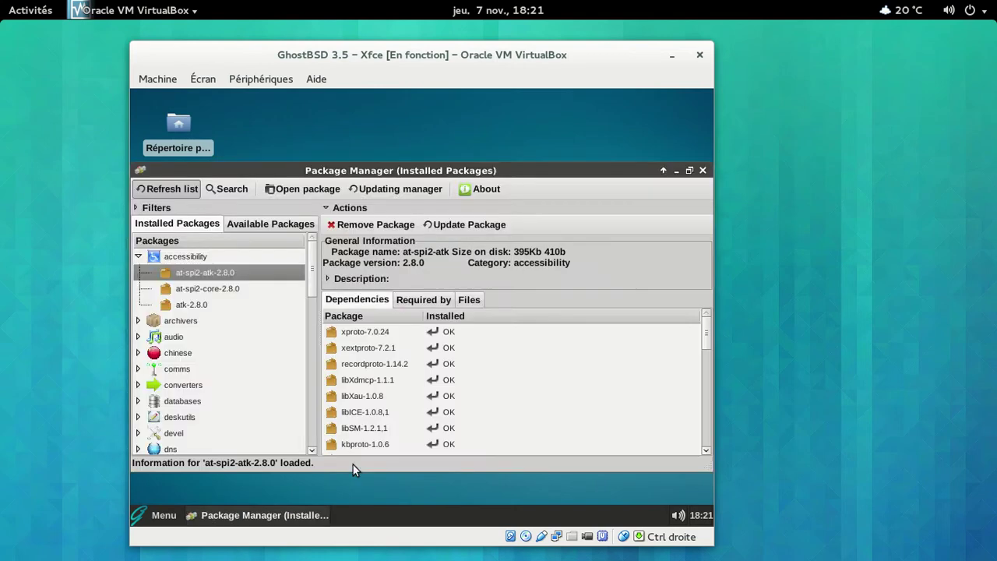
pyautogui.click(381, 194)
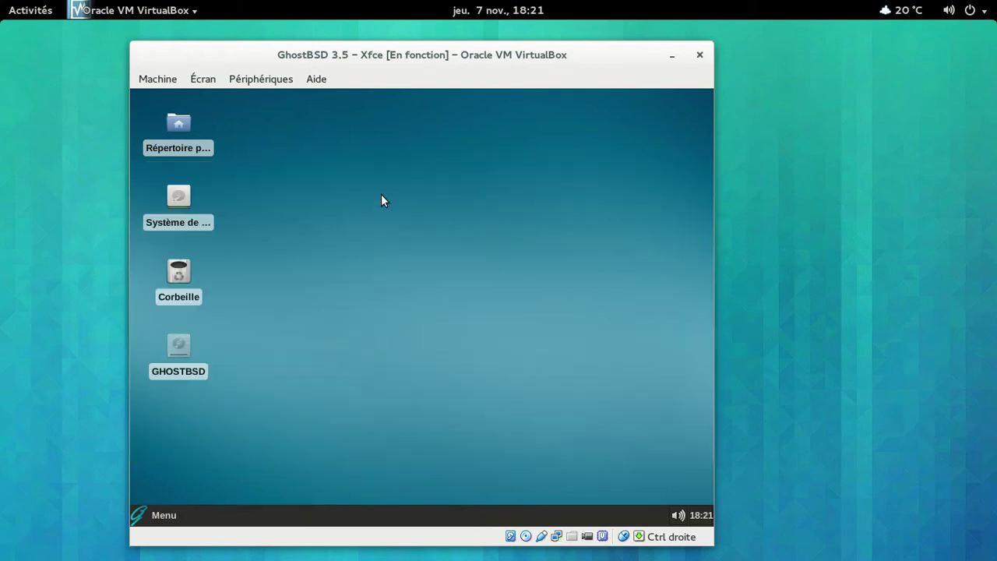
# Step: Look through the application categories, then open the OpenOffice 4.0.0 printer management entry from Paramètres and close the OpenOffice window
pyautogui.click(185, 514)
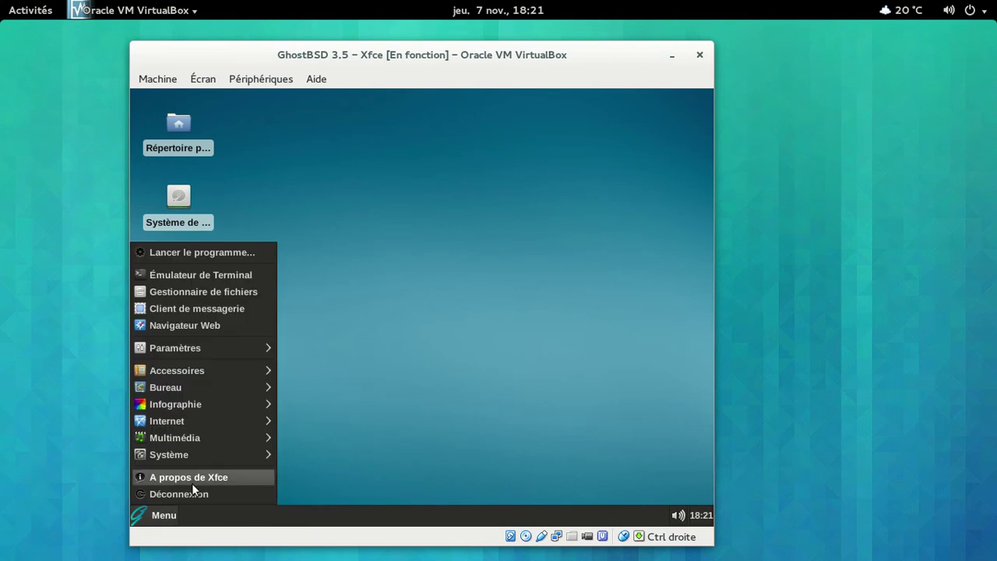
pyautogui.moveTo(200, 446)
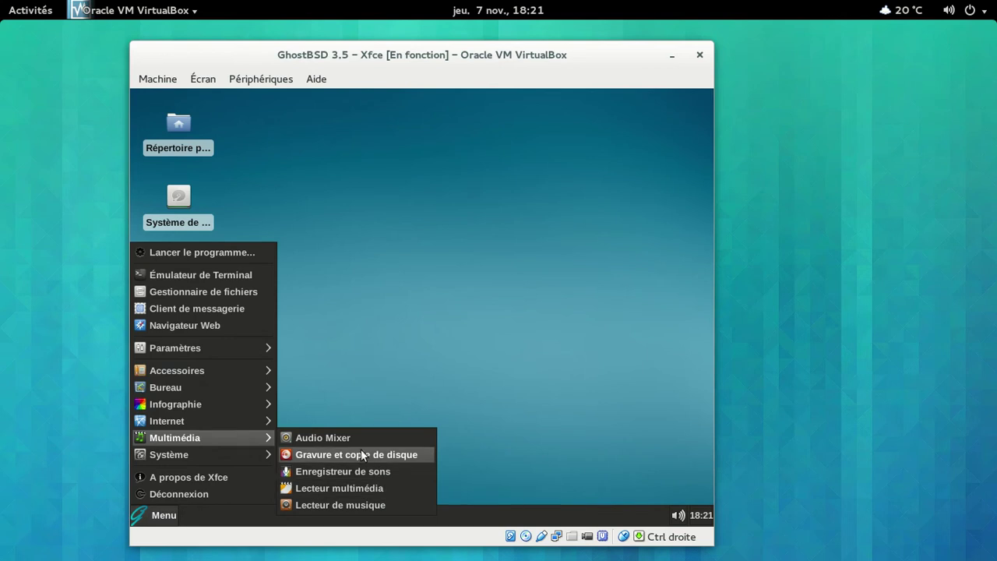
pyautogui.moveTo(269, 425)
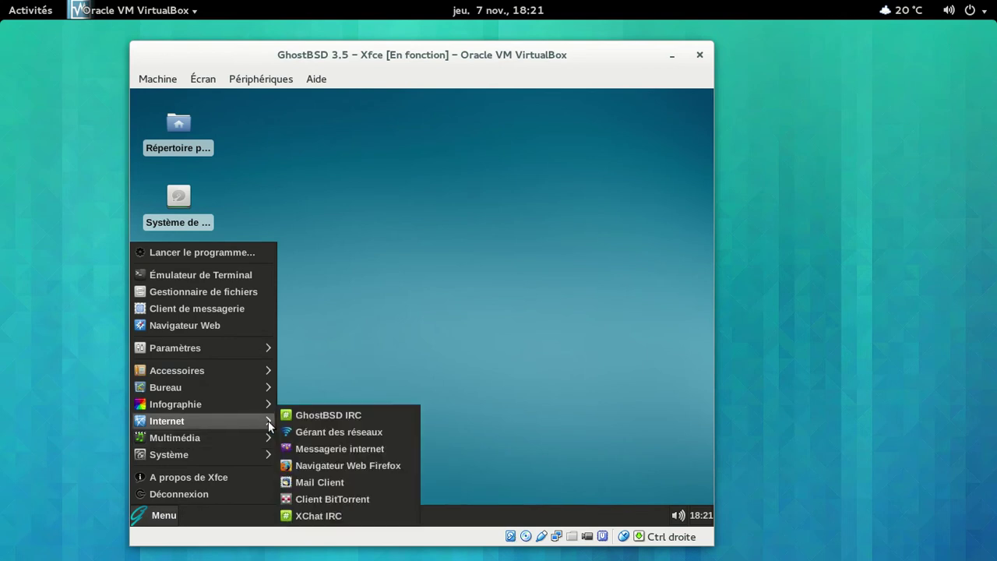
pyautogui.moveTo(263, 406)
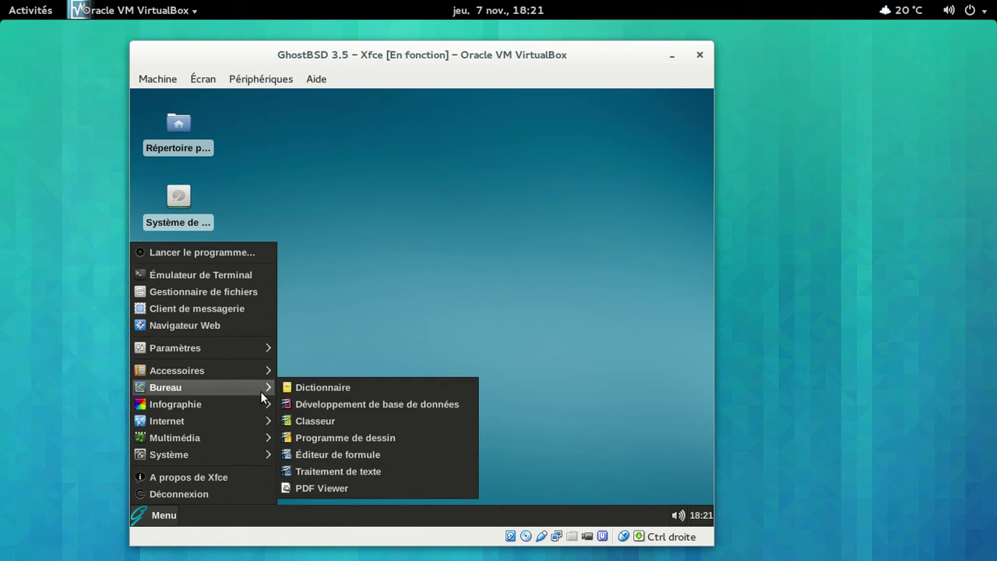
pyautogui.moveTo(256, 372)
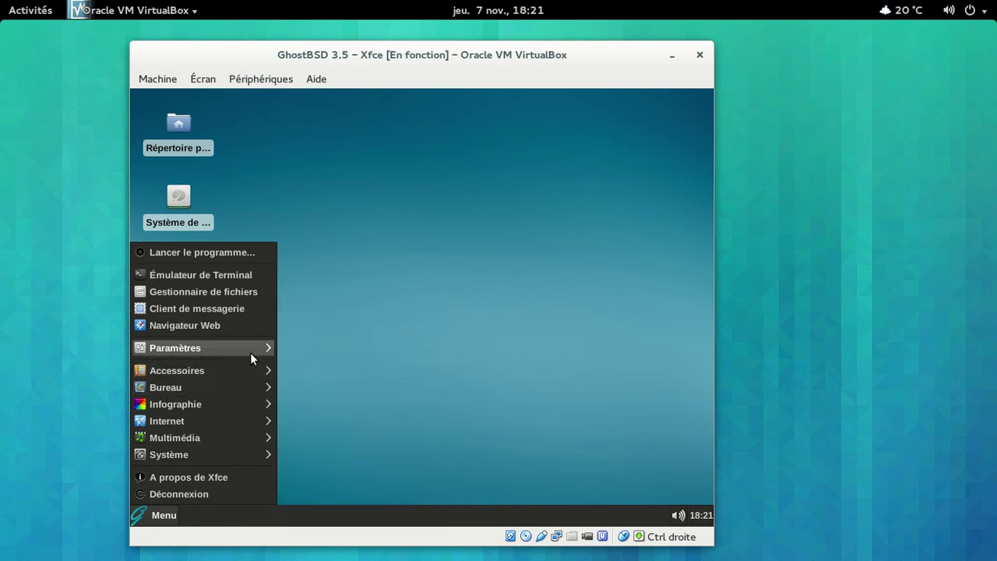
pyautogui.moveTo(250, 349)
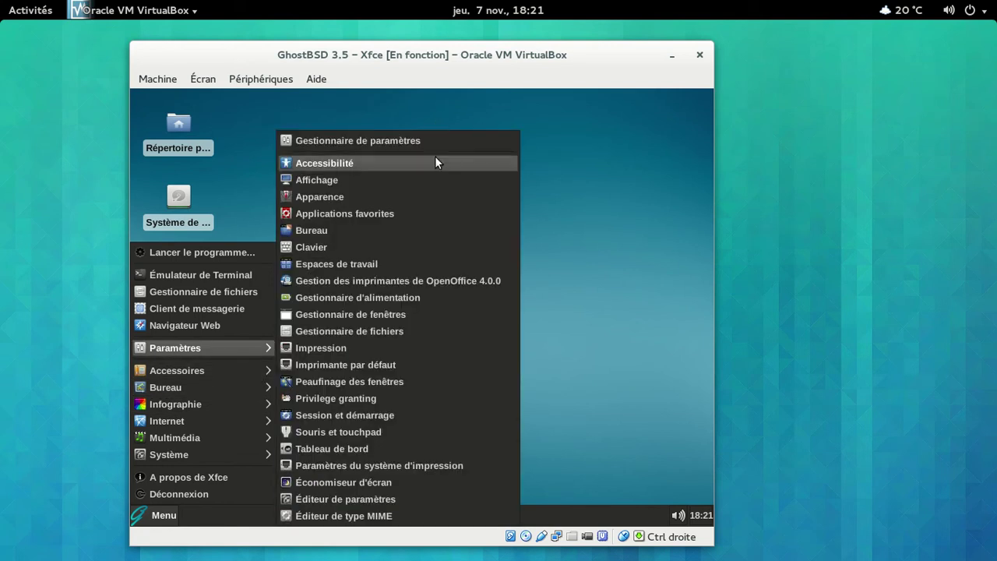
pyautogui.click(435, 274)
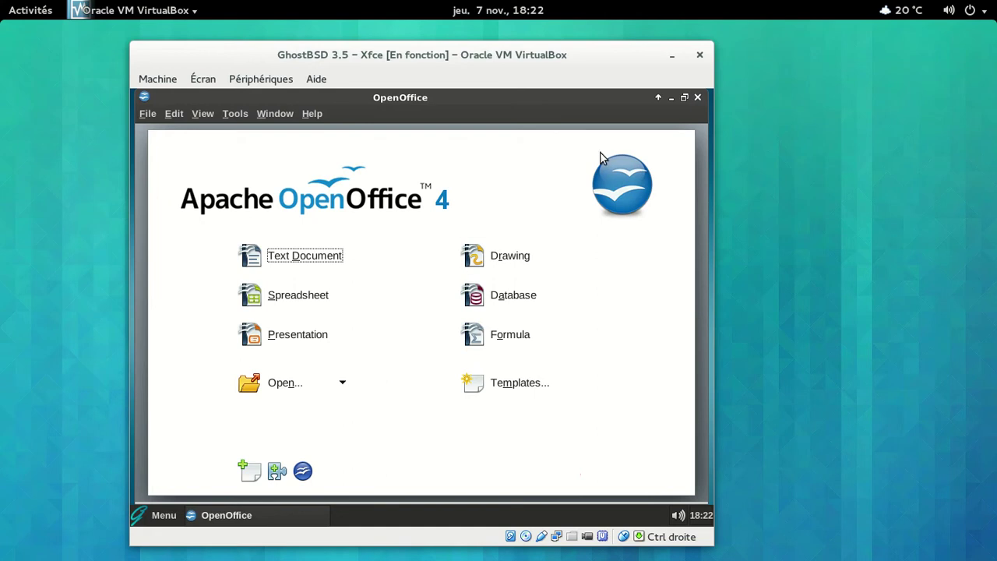
pyautogui.click(698, 99)
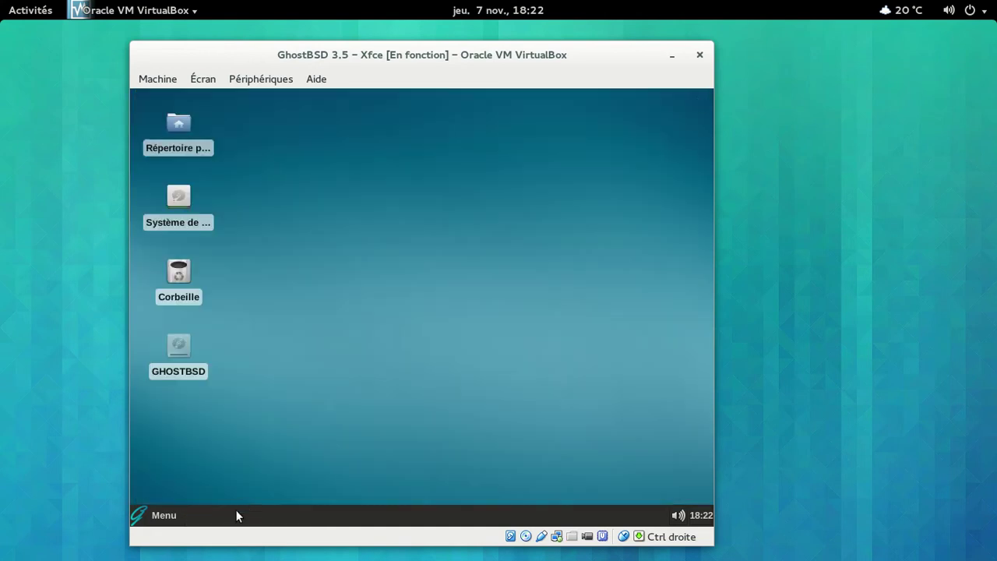
# Step: Open the terminal emulator from the Système applications and print the system information with uname -a
pyautogui.click(172, 520)
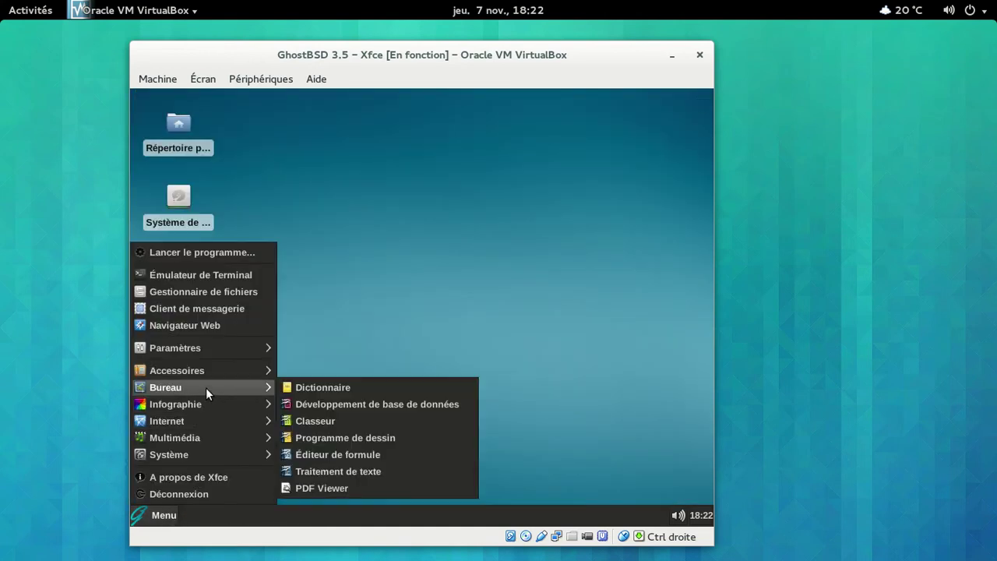
pyautogui.moveTo(206, 369)
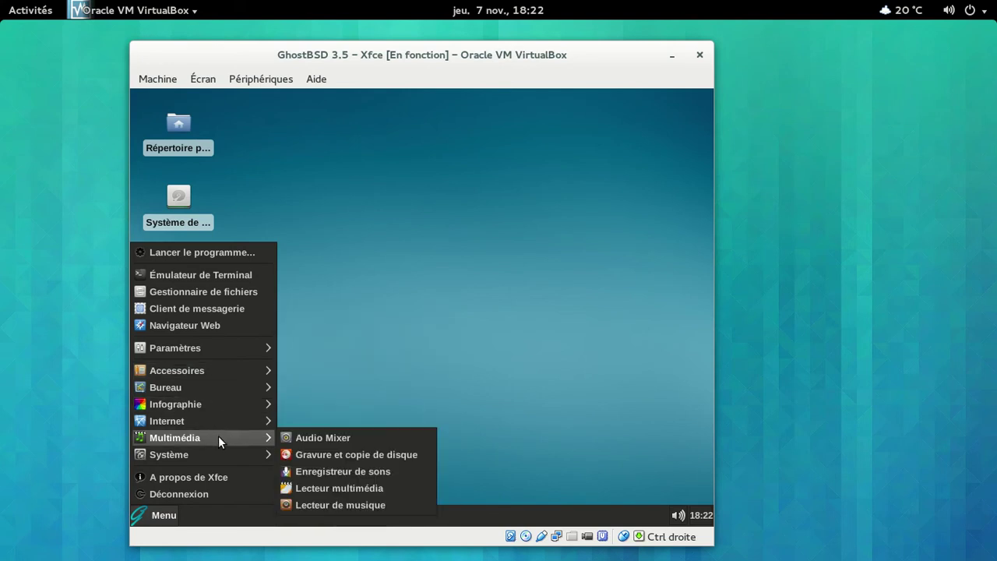
pyautogui.moveTo(274, 450)
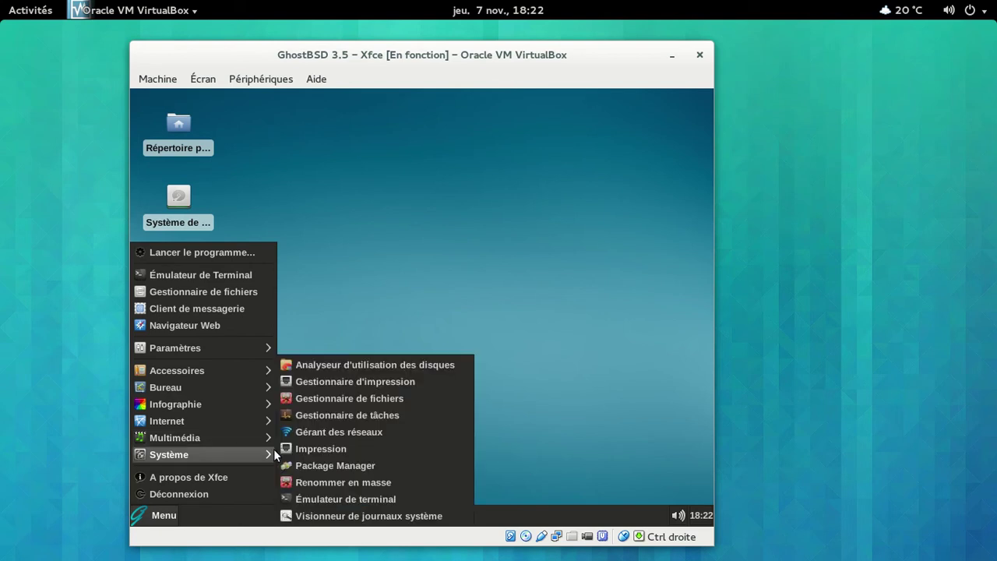
pyautogui.click(331, 499)
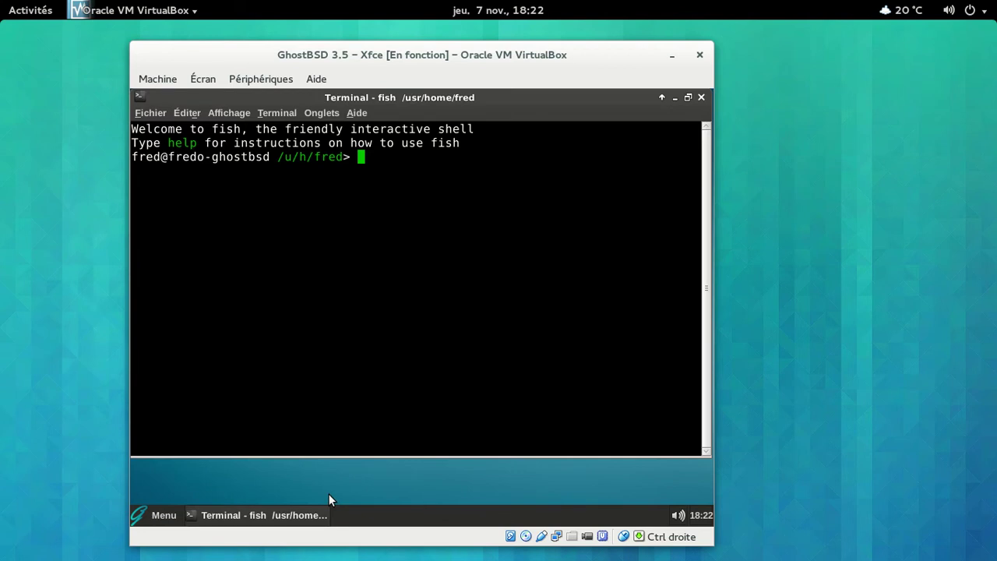
pyautogui.write('uname -a')
pyautogui.press('Return')
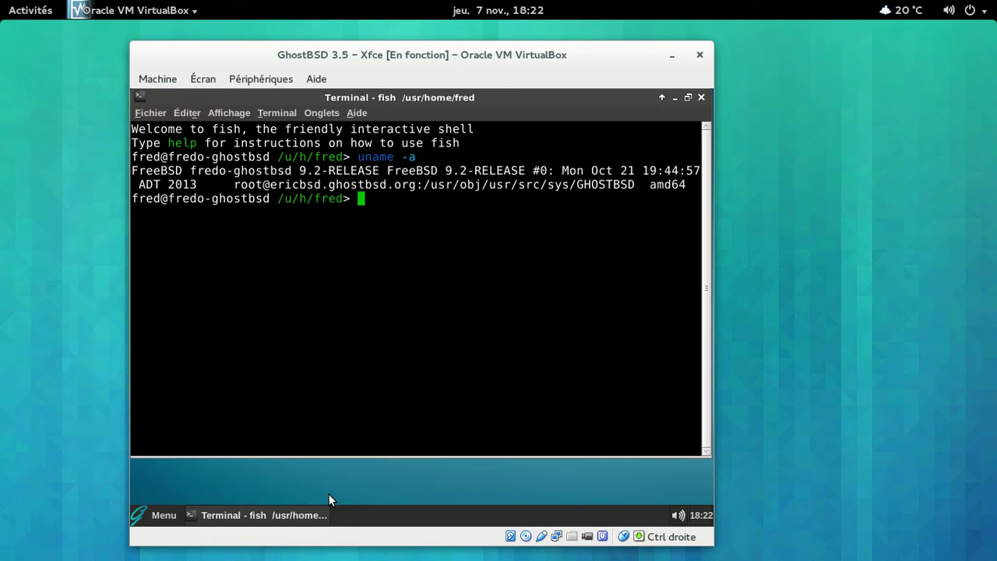
# Step: Switch to the root account in the terminal with su, entering the root password
pyautogui.write('su')
pyautogui.press('Return')
pyautogui.press('Return')
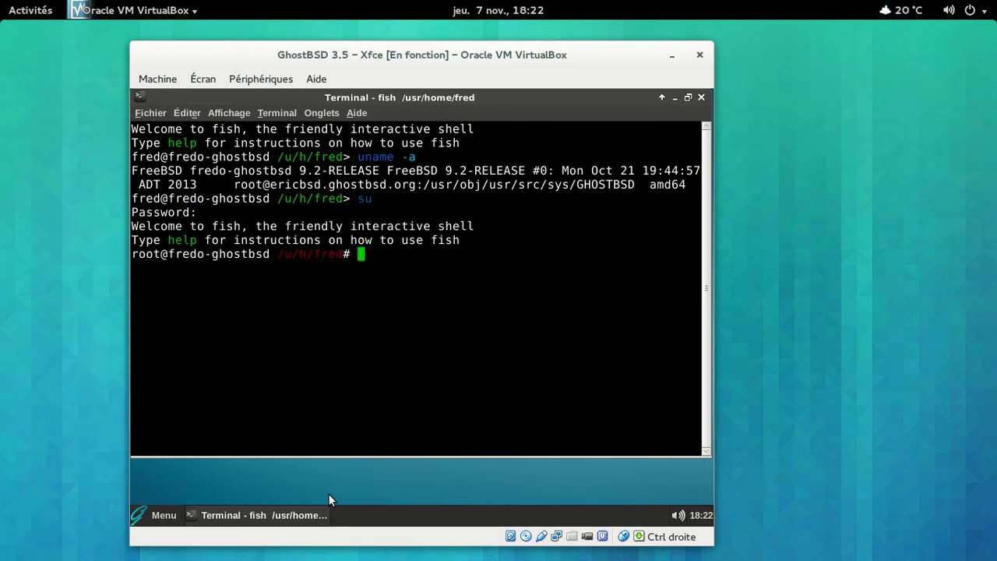
# Step: Look for available base system updates as root by running freebsd-update fetch
pyautogui.write('free')
pyautogui.press('Tab')
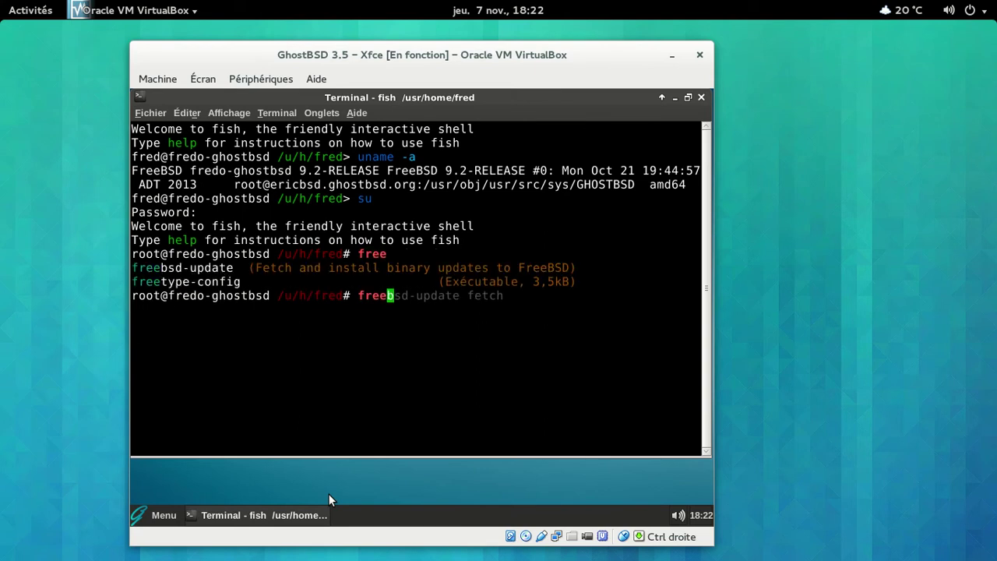
pyautogui.press('Right')
pyautogui.press('Return')
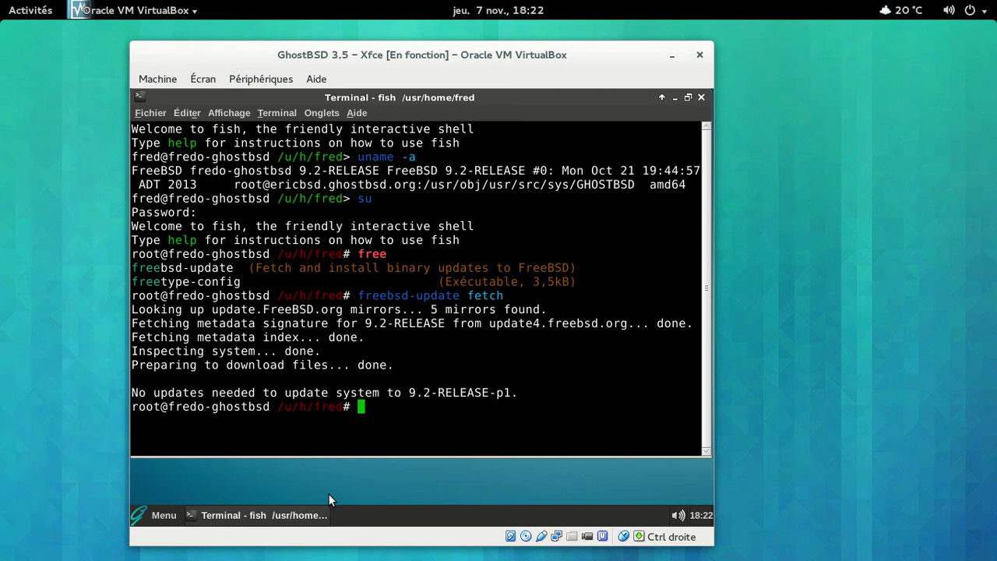
# Step: Try to install the French LibreOffice package by running pkg_add libreoffice-fr
pyautogui.write('pkg_add libre')
pyautogui.press('BackSpace')
pyautogui.press('BackSpace')
pyautogui.press('BackSpace')
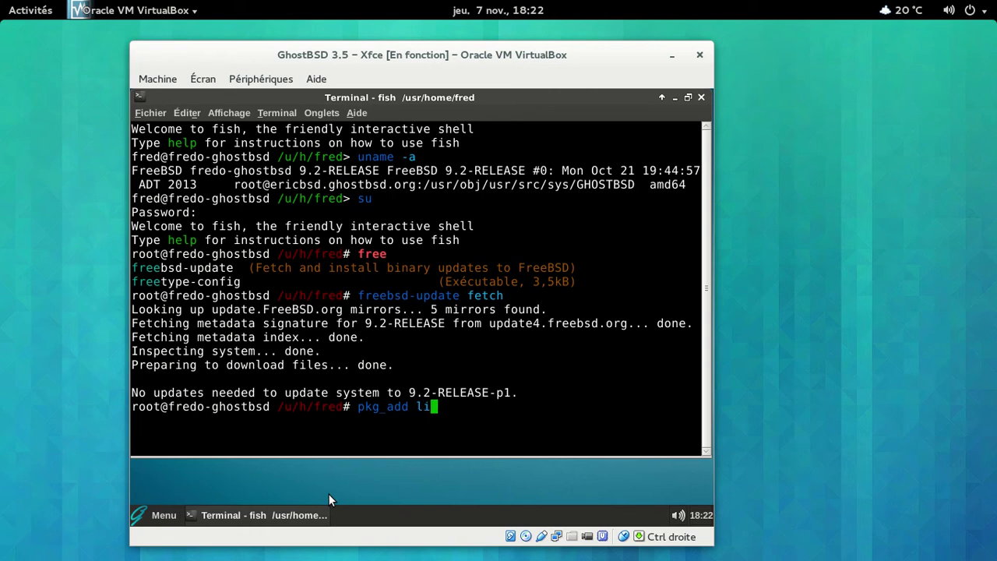
pyautogui.write('breoffice-fr')
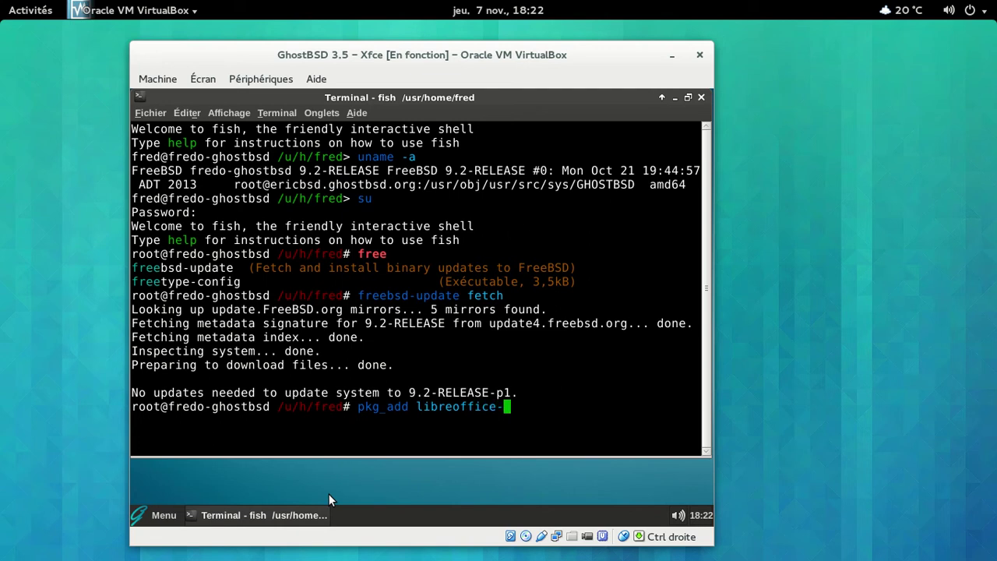
pyautogui.press('Return')
# Step: Try to install LibreOffice without the French suffix by running pkg_add libreoffice
pyautogui.press('Up')
pyautogui.press('BackSpace')
pyautogui.press('BackSpace')
pyautogui.press('BackSpace')
pyautogui.press('Return')
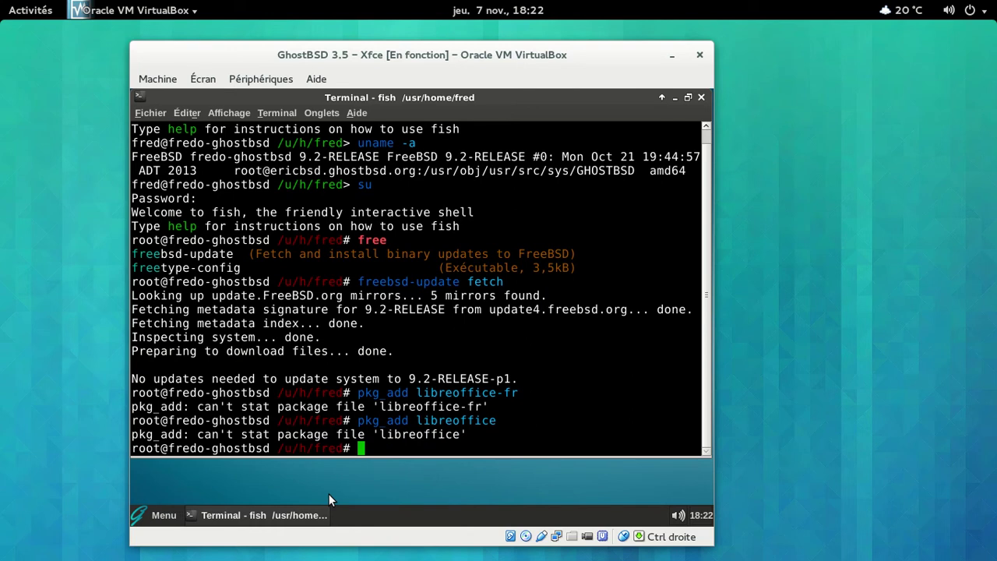
# Step: Try to install the French LibreOffice package from the remote repository with pkg_add -r libreoffice-fr
pyautogui.press('Up')
pyautogui.press('Left')
pyautogui.press('Left')
pyautogui.press('Left')
pyautogui.press('Left')
pyautogui.press('Left')
pyautogui.press('Left')
pyautogui.press('Left')
pyautogui.press('Left')
pyautogui.press('Left')
pyautogui.press('Left')
pyautogui.press('Left')
pyautogui.write('r')
pyautogui.press('BackSpace')
pyautogui.write('-r')
pyautogui.press('End')
pyautogui.write('-fr')
pyautogui.press('Return')
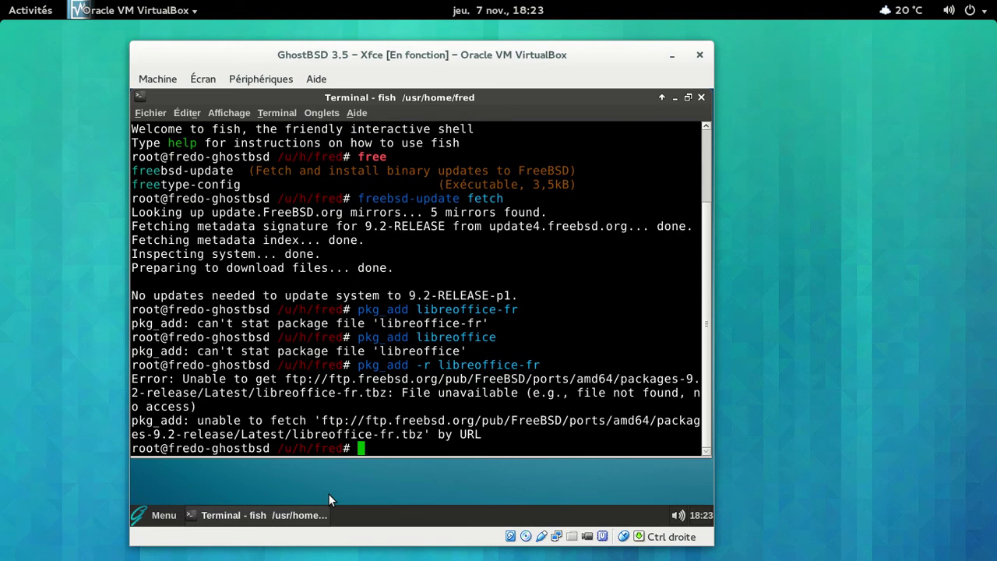
# Step: Start installing LibreOffice from the remote repository with pkg_add -r libreoffice
pyautogui.press('Up')
pyautogui.press('BackSpace')
pyautogui.press('BackSpace')
pyautogui.press('BackSpace')
pyautogui.press('Return')
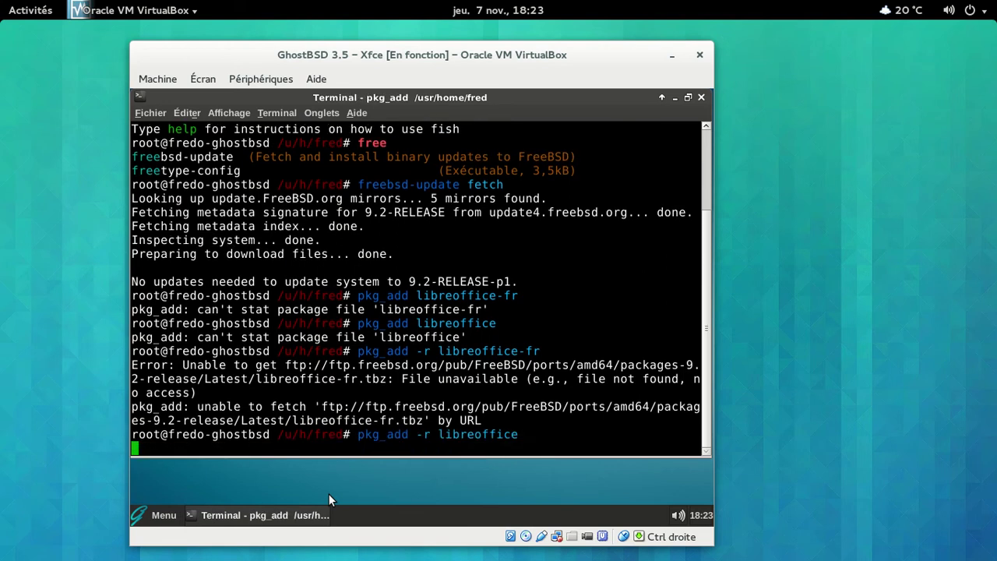